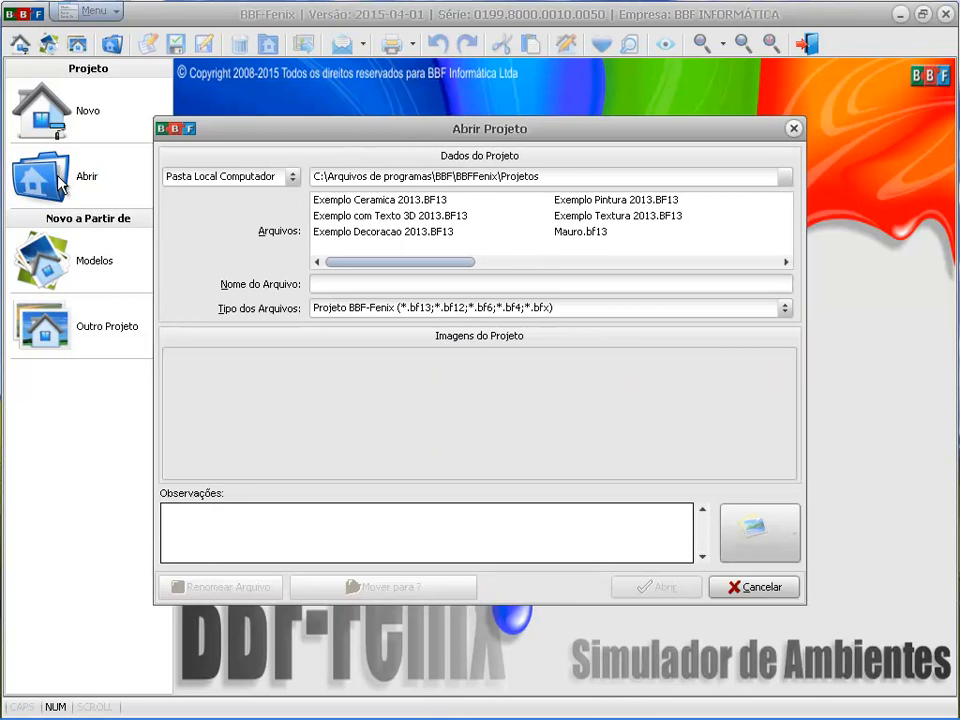
Step: Open the SALA.BF13 project with its Sala photo
left_click(398, 234)
key("s")
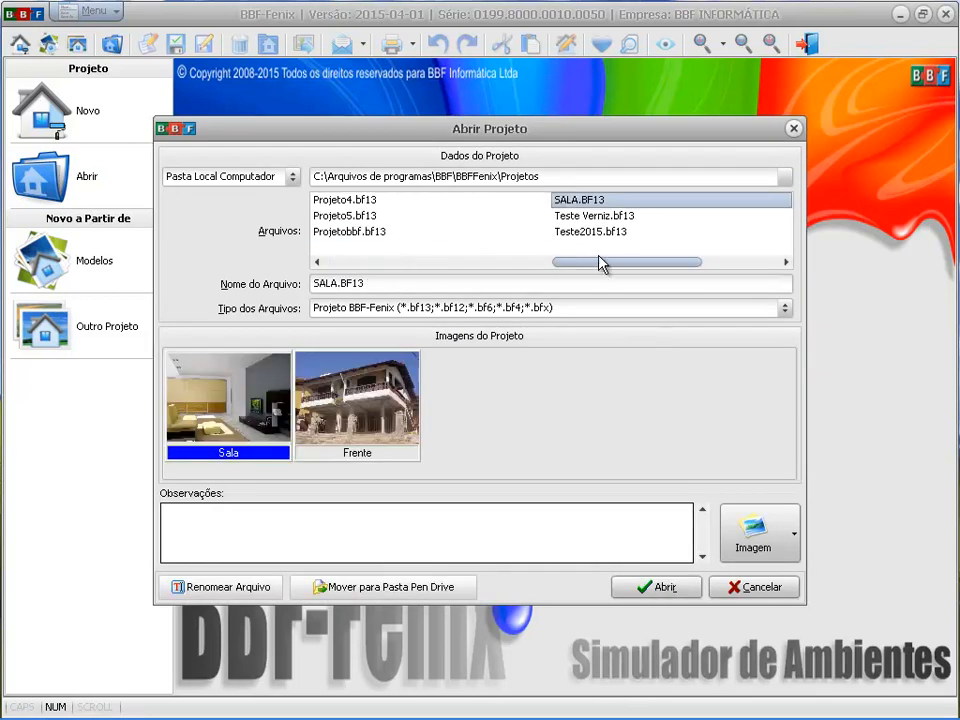
left_click(331, 404)
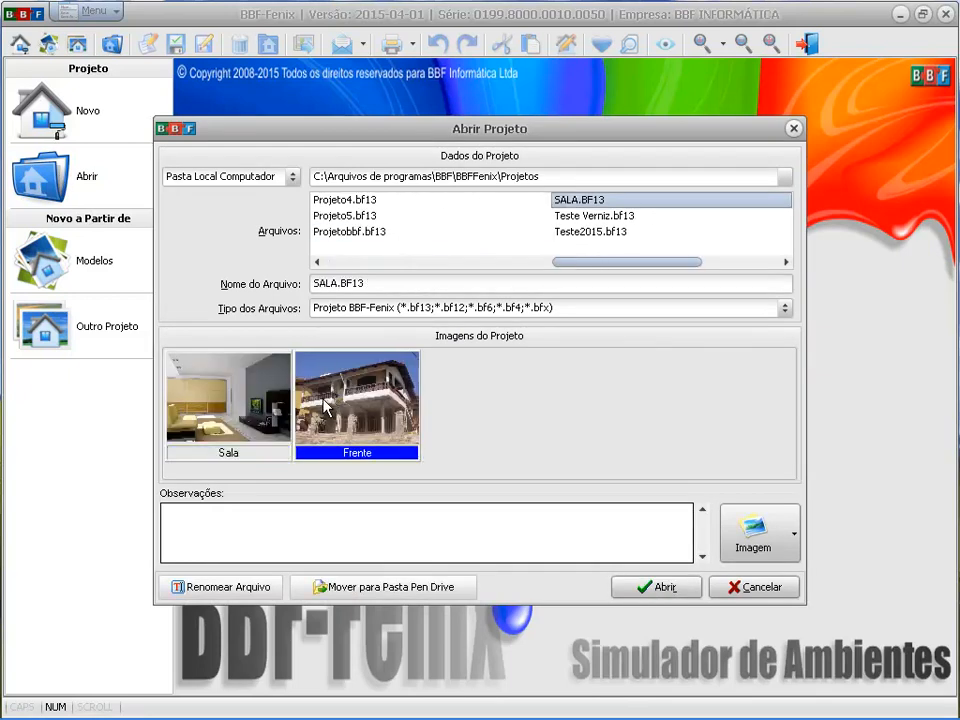
left_click(243, 412)
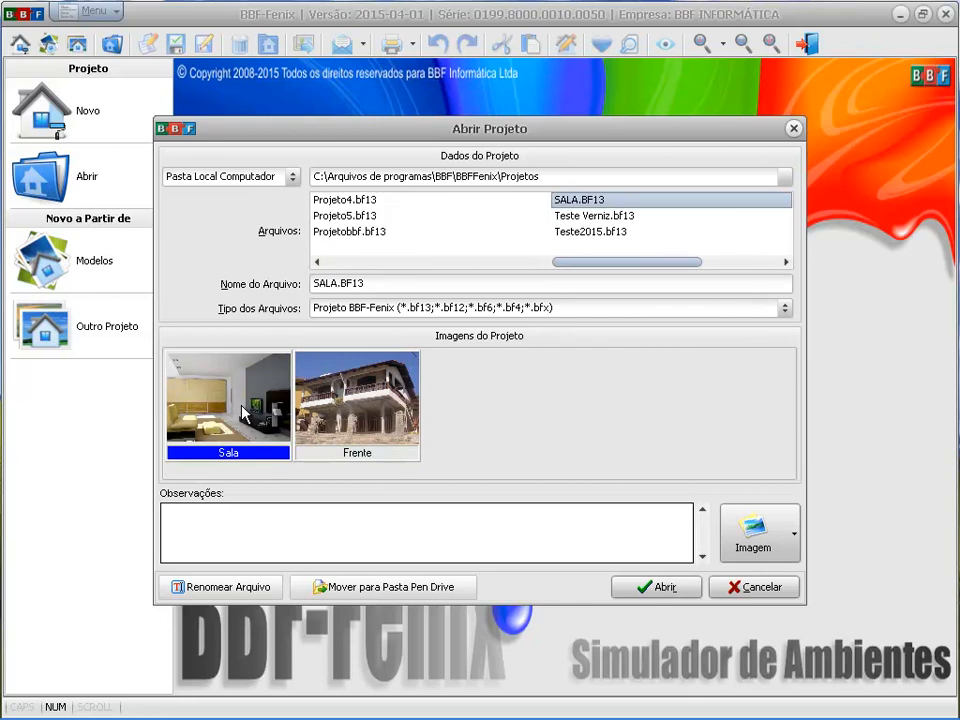
left_click(660, 587)
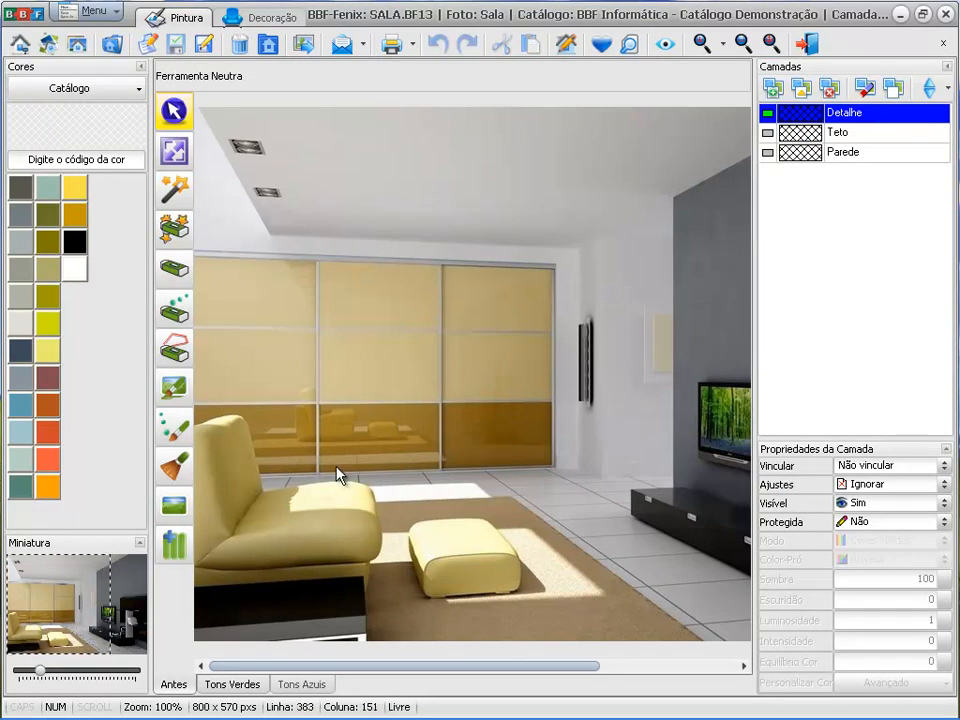
Step: Compare the Tons Verdes and Tons Azuis simulations of the room, ending on Tons Azuis
left_click(258, 687)
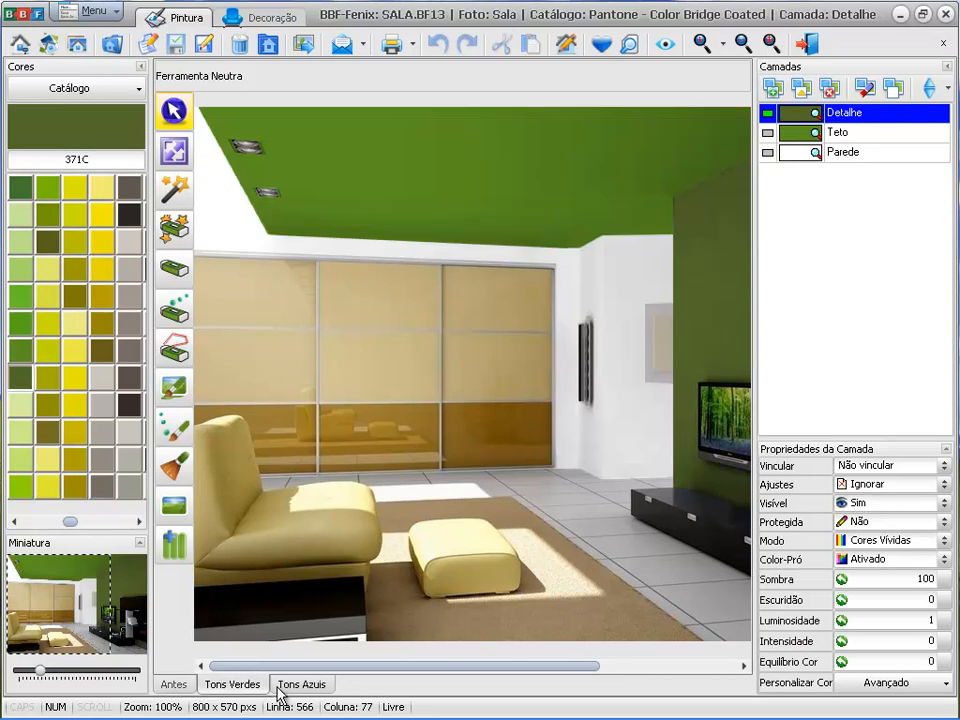
left_click(308, 690)
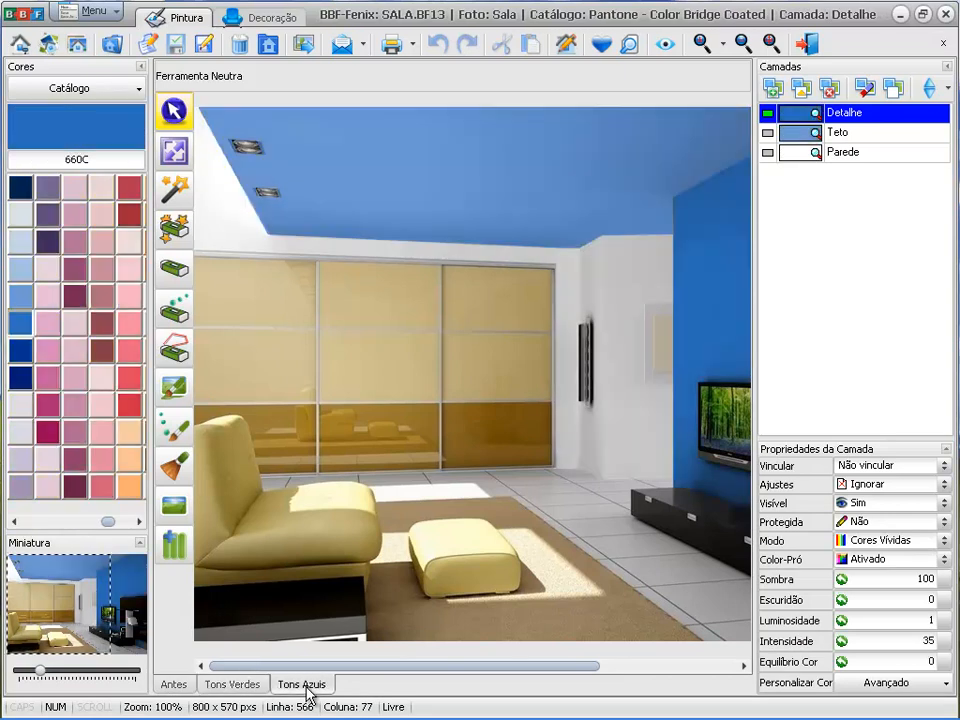
left_click(260, 688)
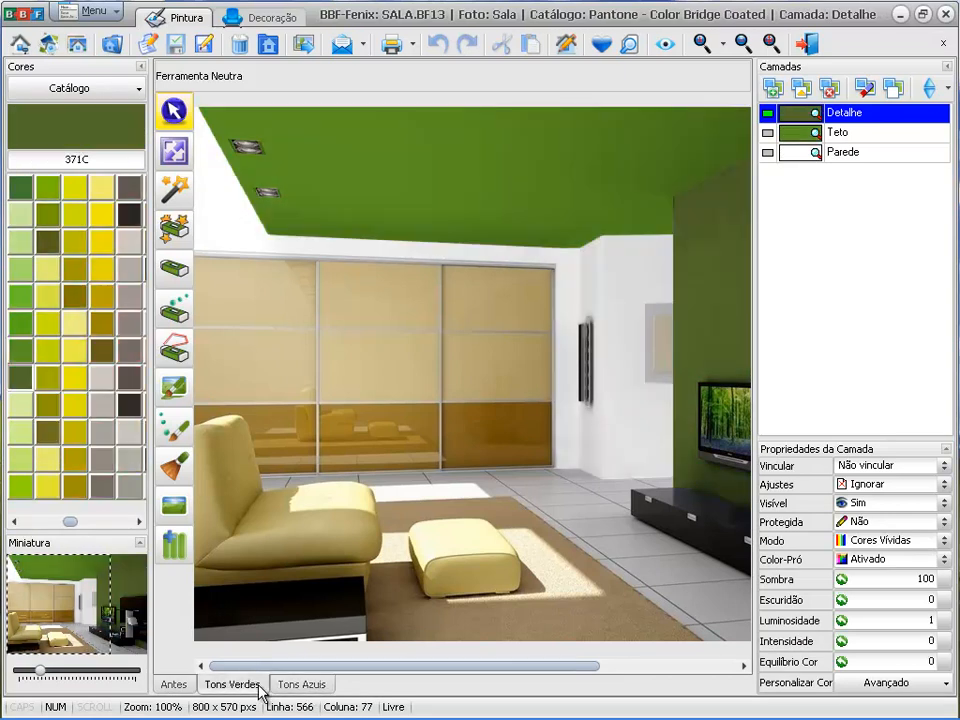
left_click(291, 688)
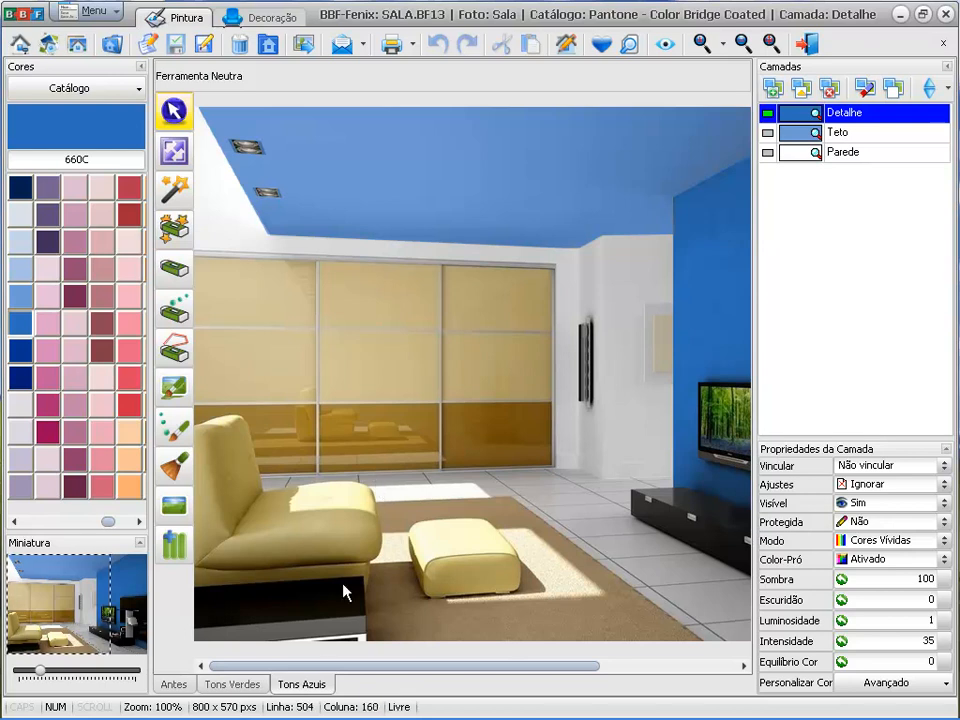
Step: Select the Detalhe layer and start adding a texture to it from a new image in the project's object library
left_click_drag(321, 666, 459, 668)
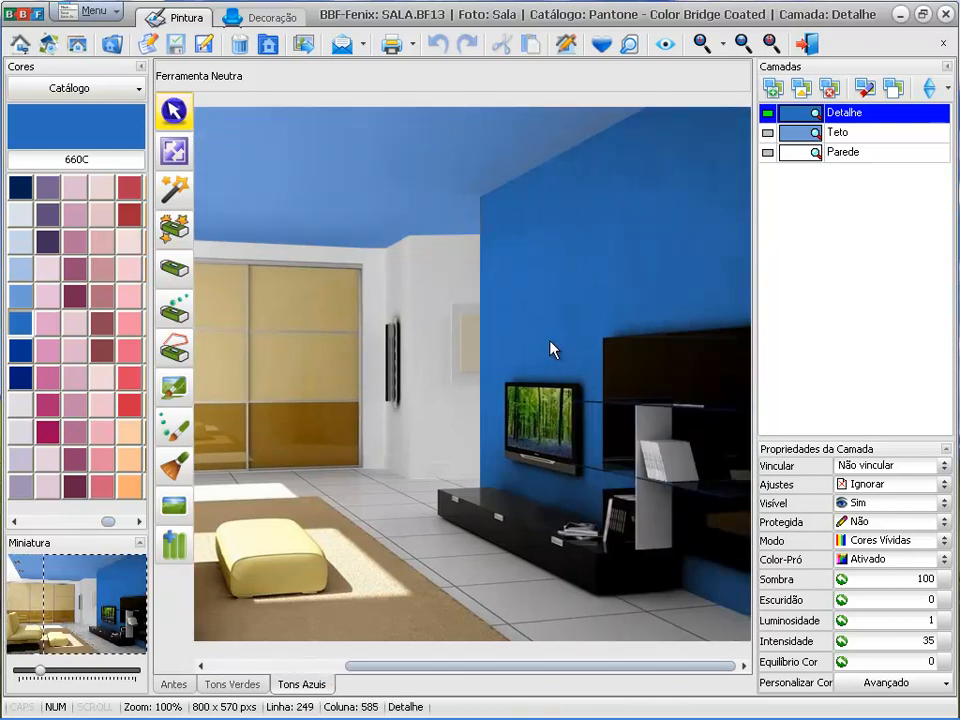
left_click(795, 133)
left_click(789, 115)
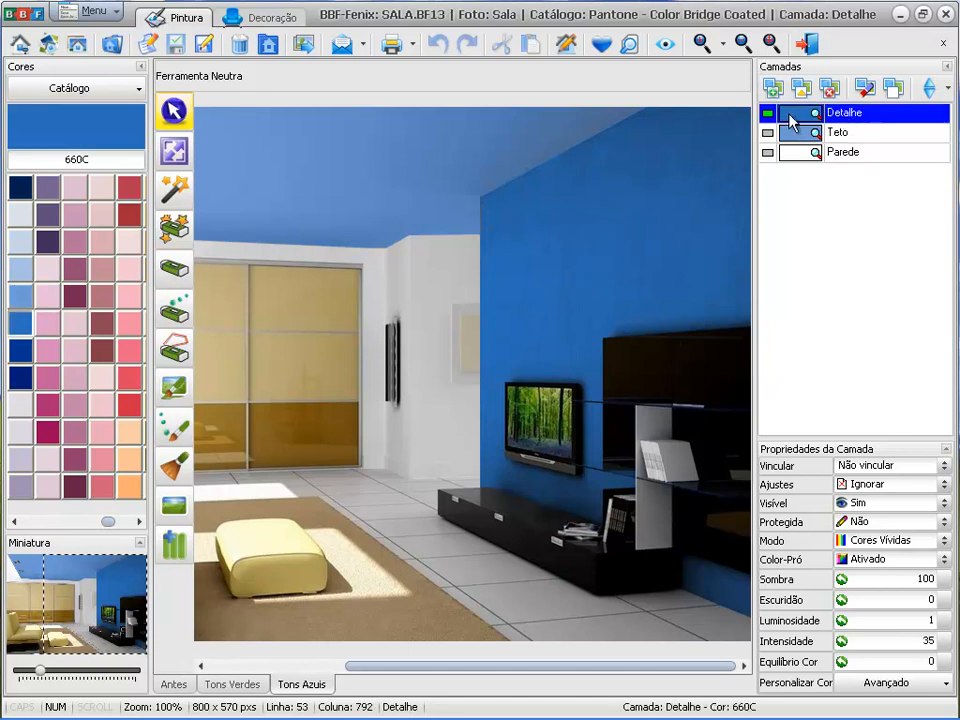
left_click(184, 507)
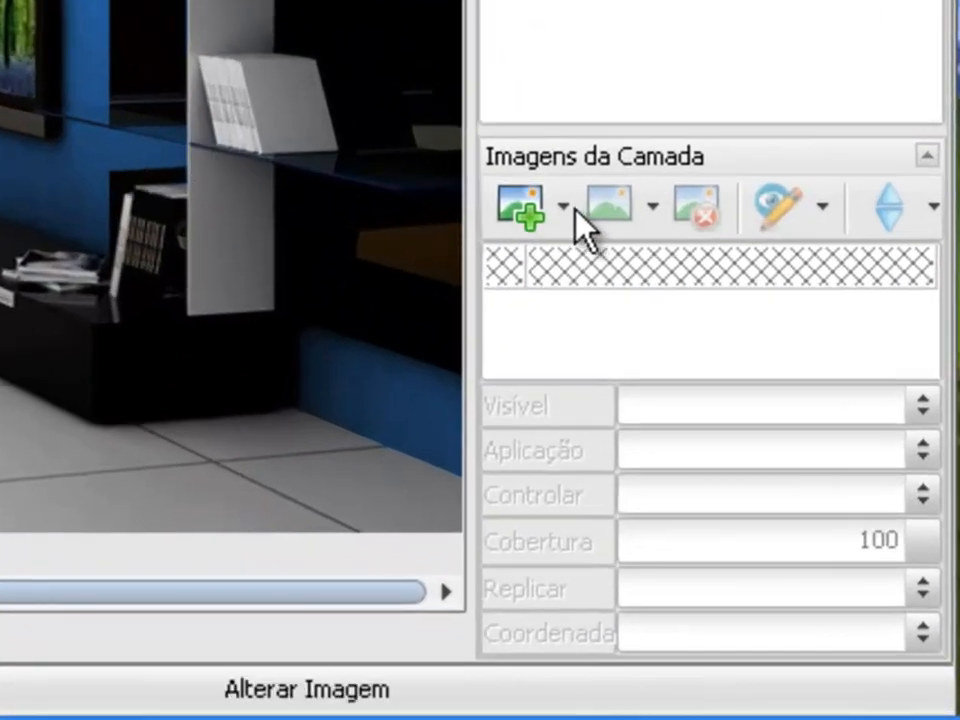
left_click(560, 208)
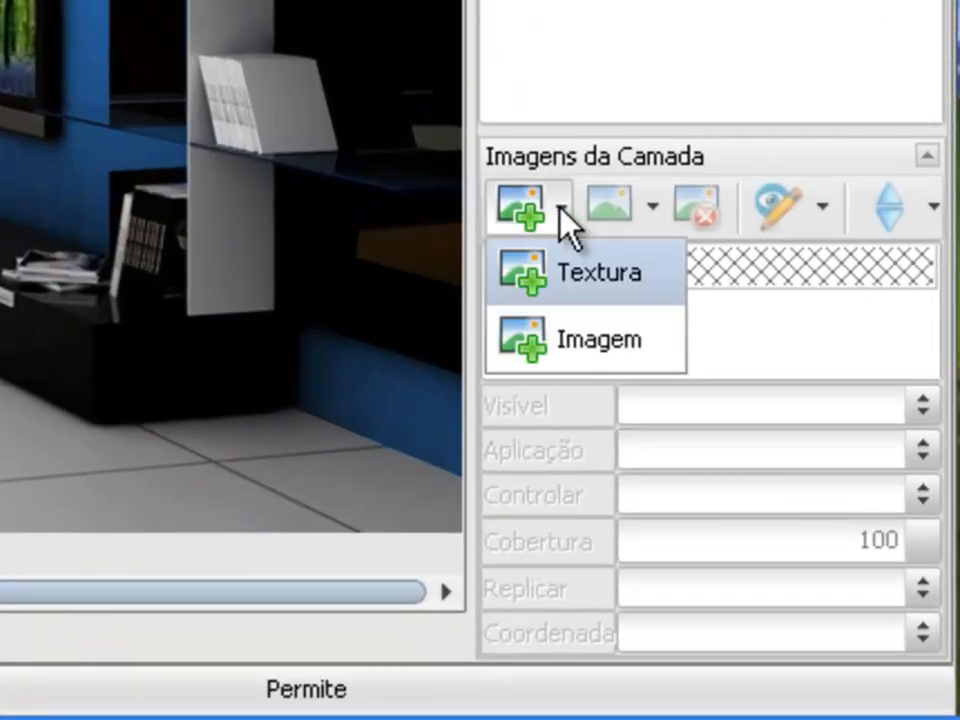
left_click(583, 275)
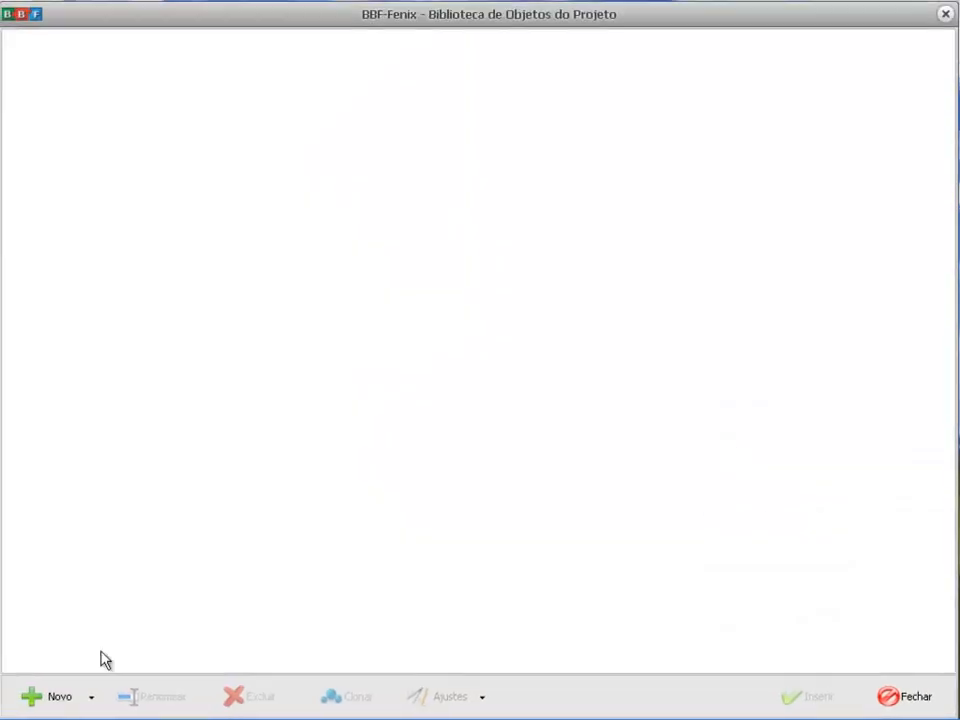
left_click(51, 694)
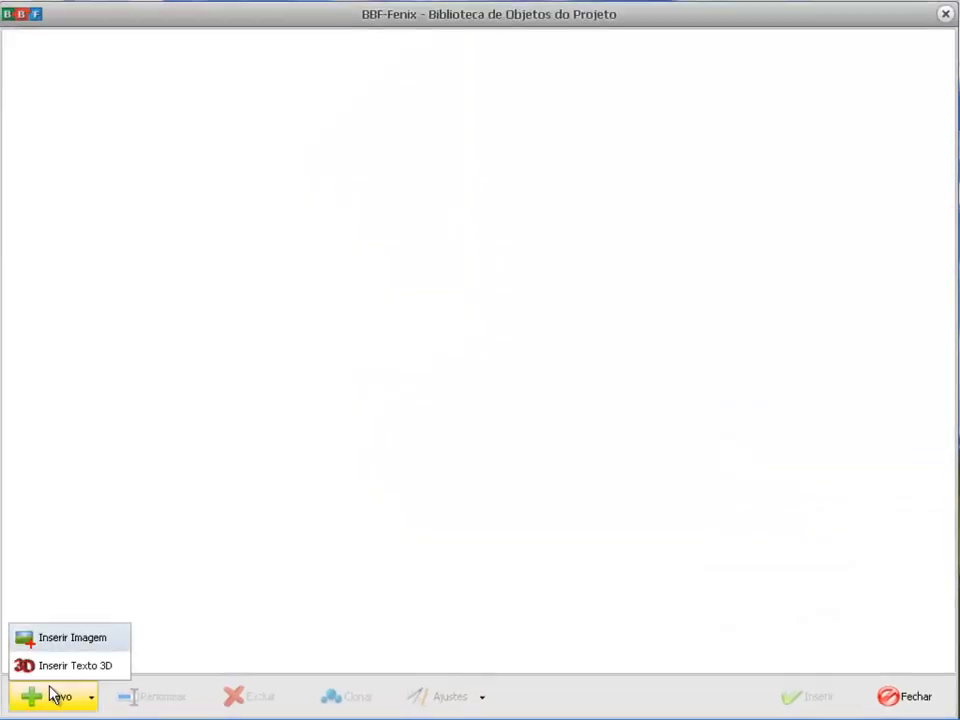
left_click(51, 647)
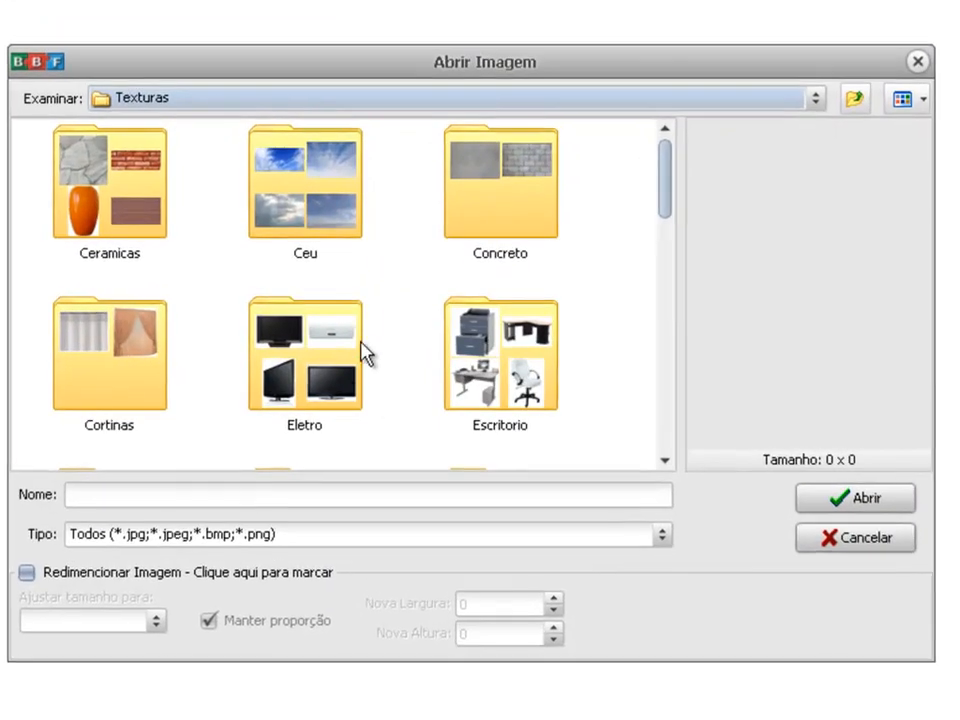
Step: Load Madeira21.jpg from the Madeira textures folder and insert it into the Detalhe layer
left_click(348, 351)
key("m")
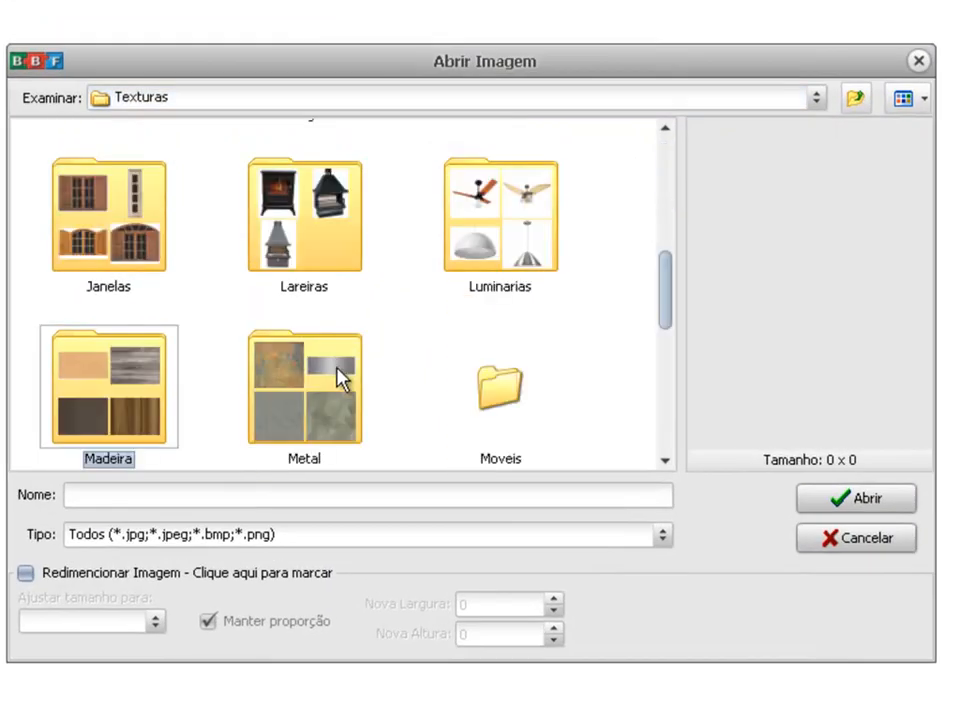
double_click(79, 414)
scroll(671, 377, "down", 1)
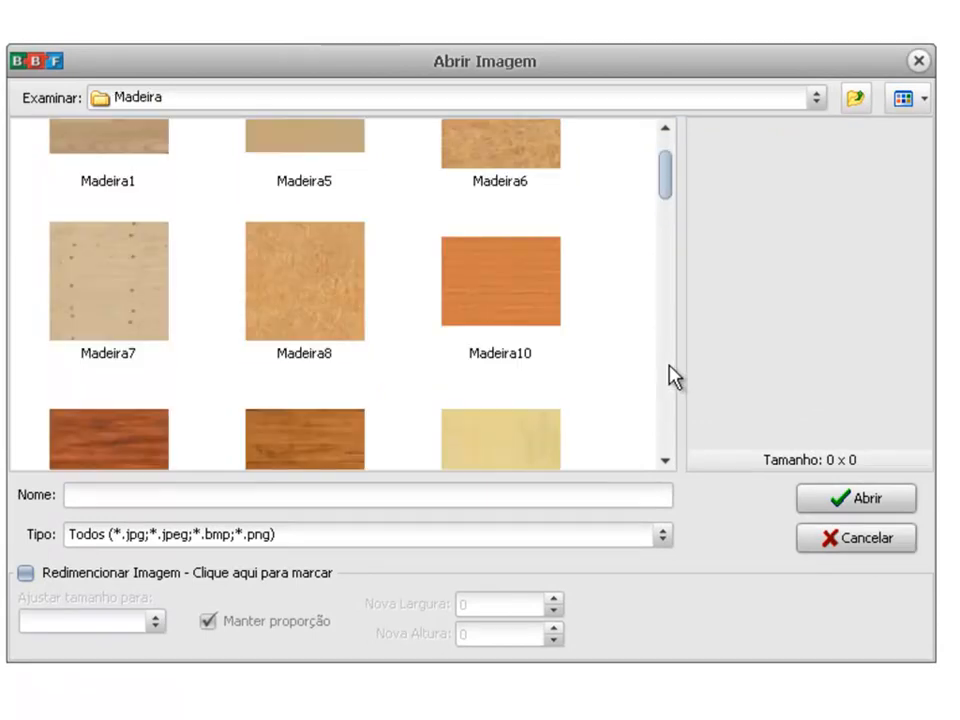
scroll(674, 377, "down", 1)
scroll(671, 377, "down", 2)
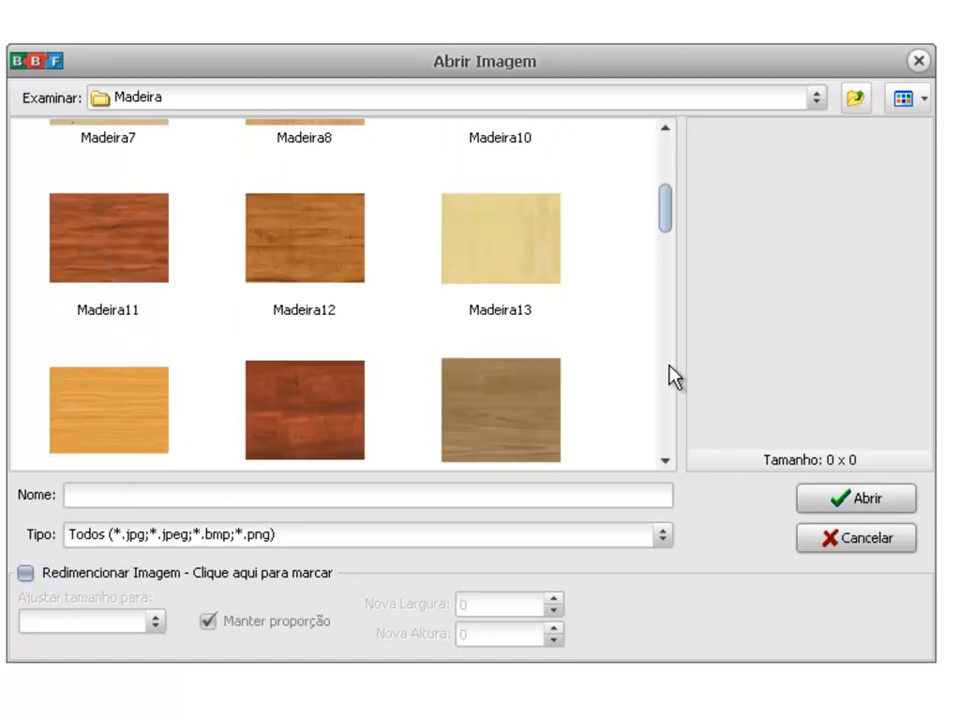
left_click(515, 378)
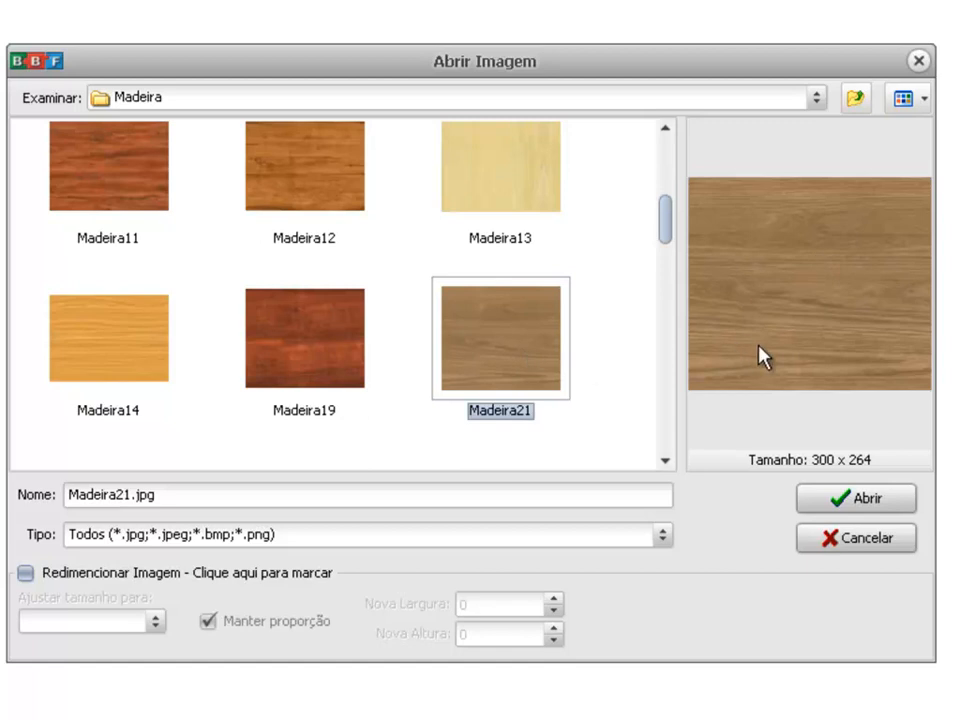
left_click(832, 509)
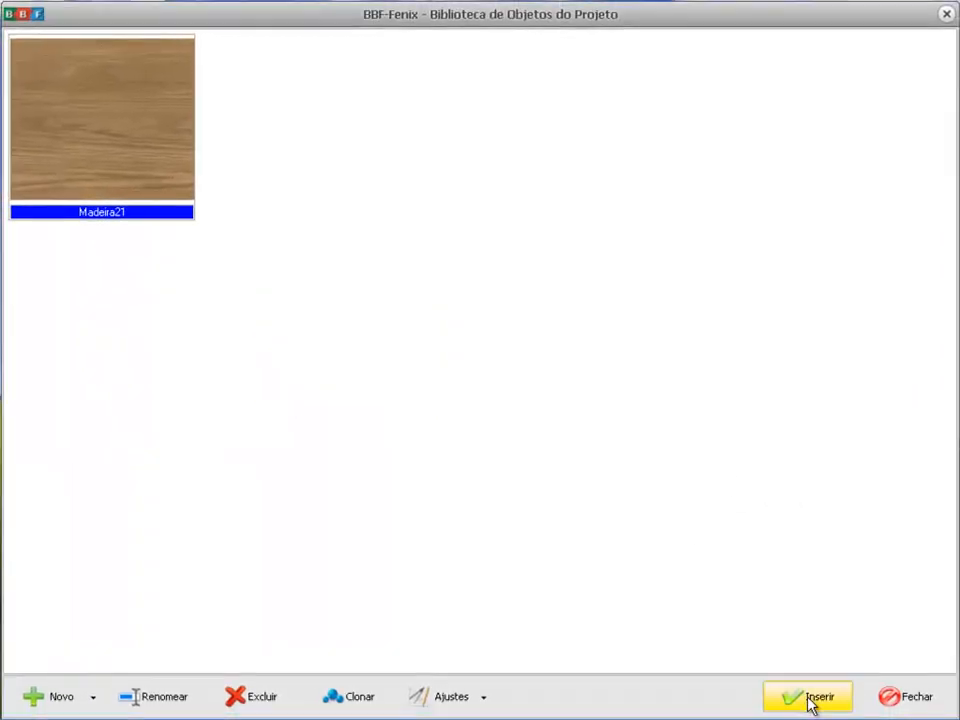
left_click(810, 700)
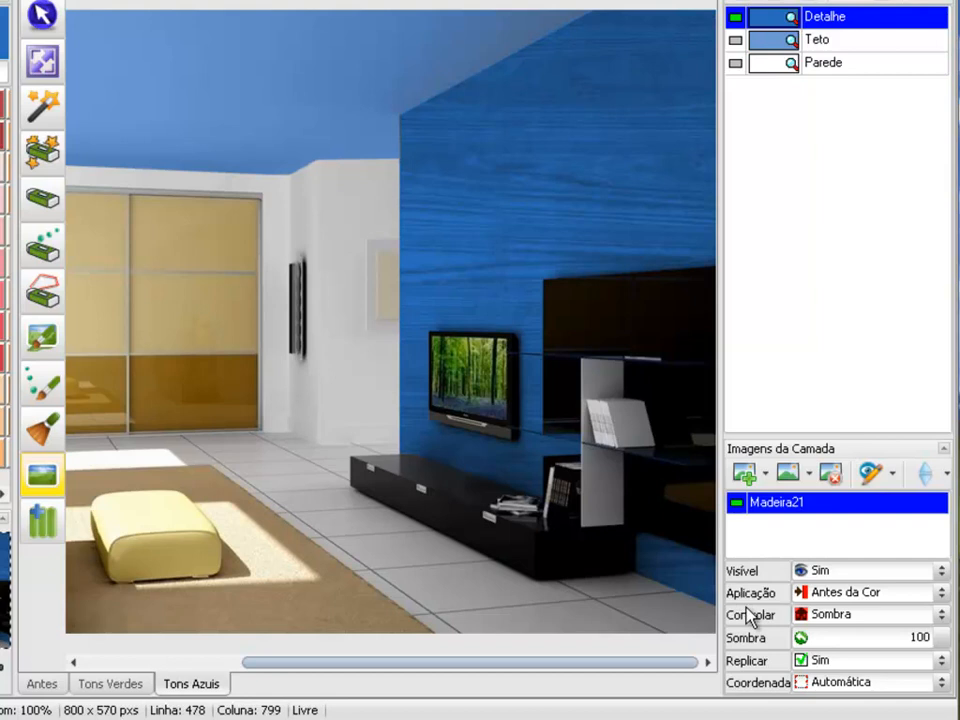
Step: Apply the Madeira21 texture after the colour (Depois da Cor) and set its shadow to 30
left_click(828, 594)
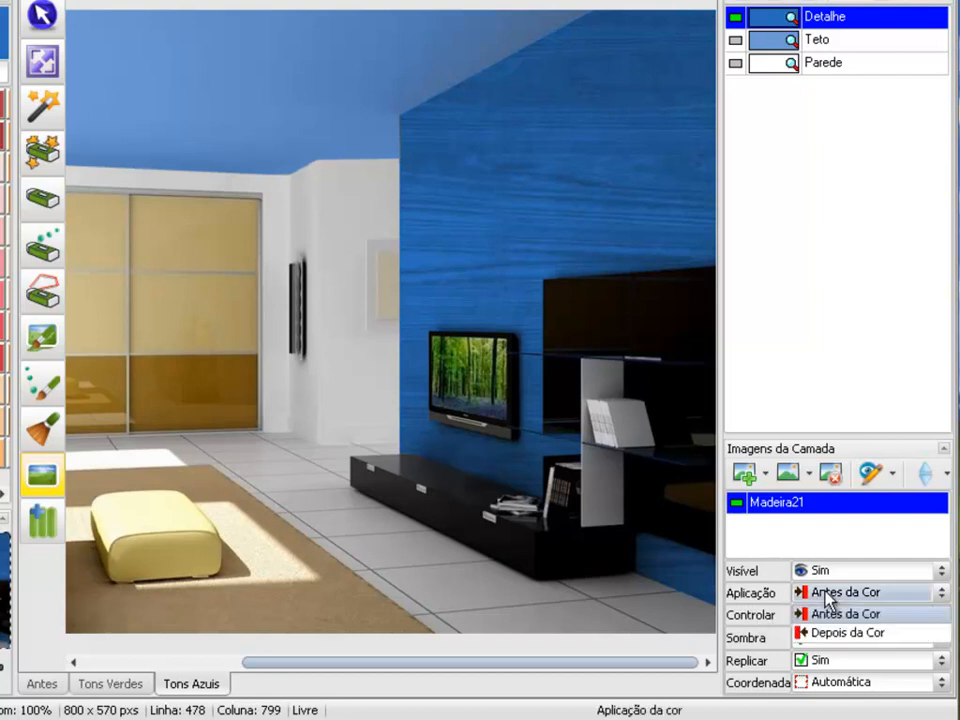
left_click(830, 633)
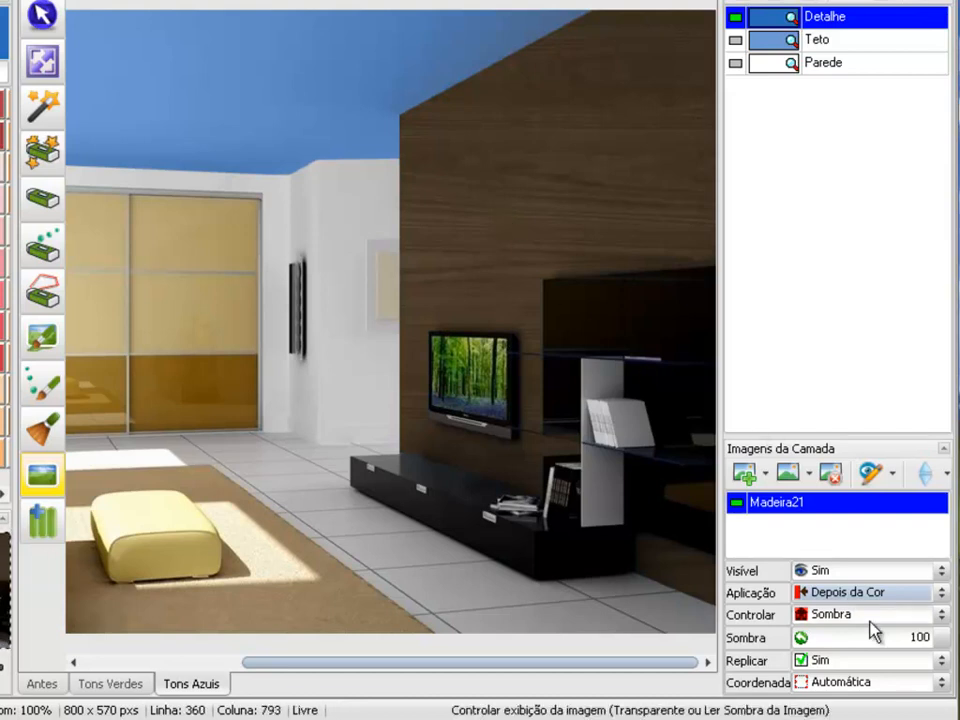
double_click(928, 637)
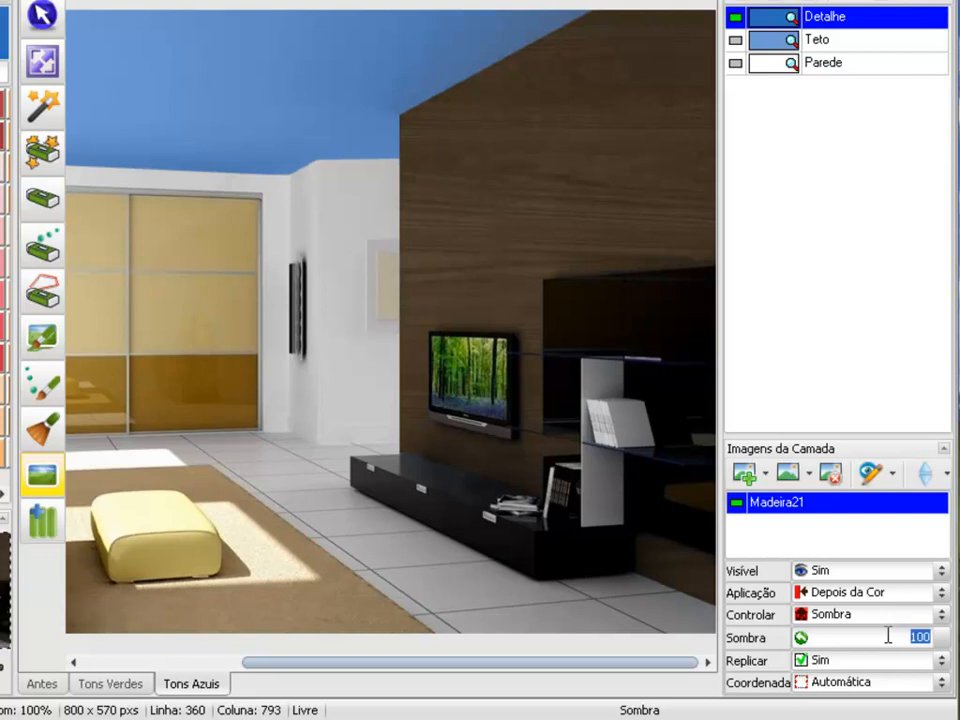
type("30")
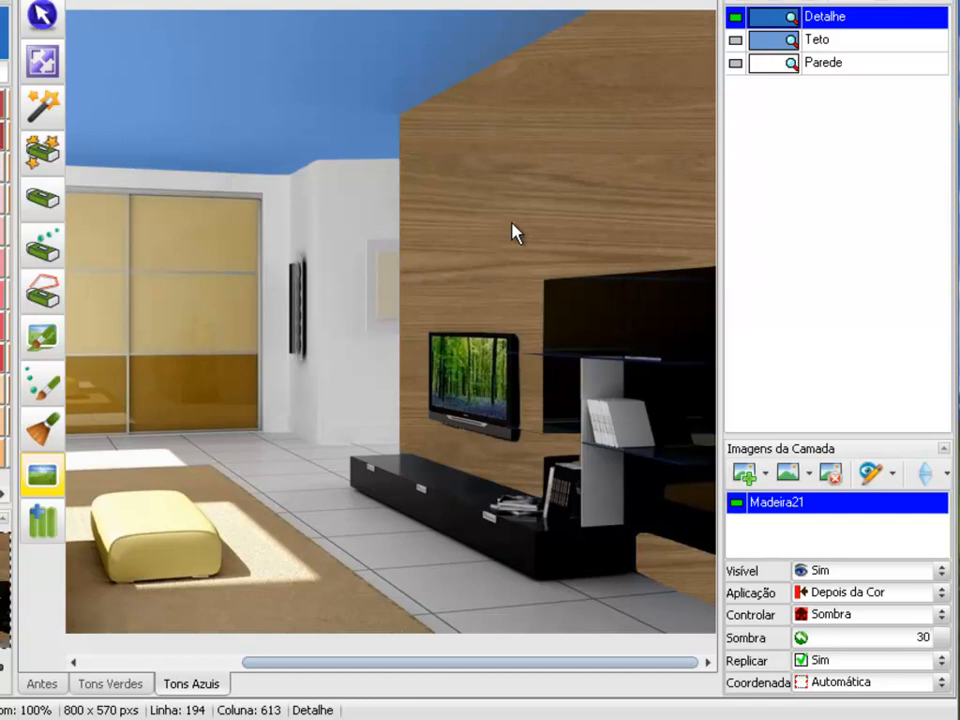
Step: Open the image adjustments for the Madeira21 texture and scale it to 30%
left_click(893, 475)
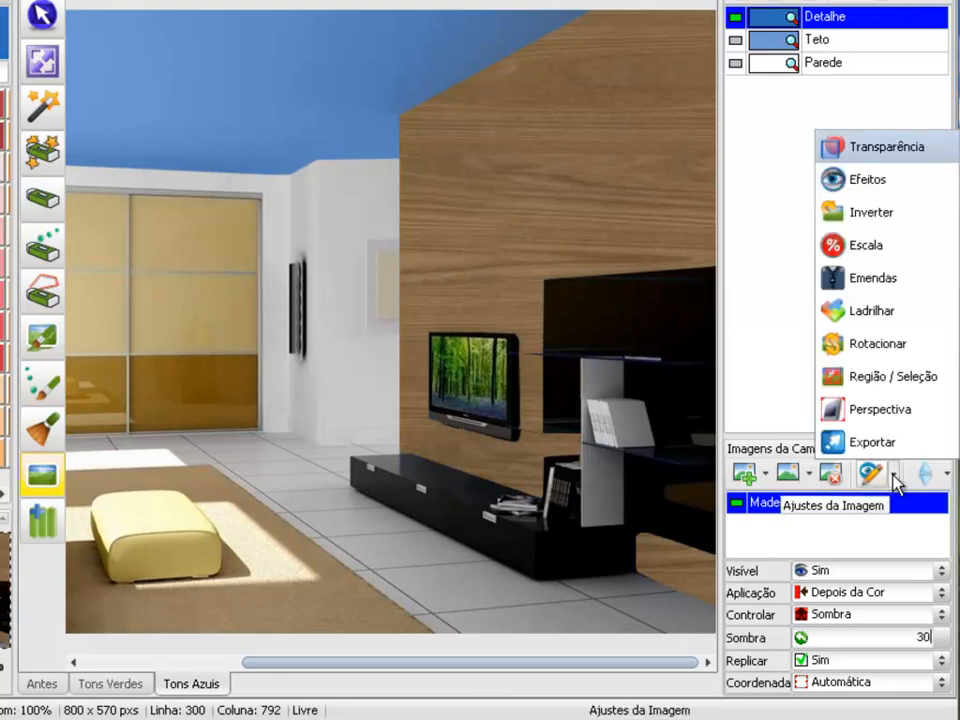
left_click(868, 484)
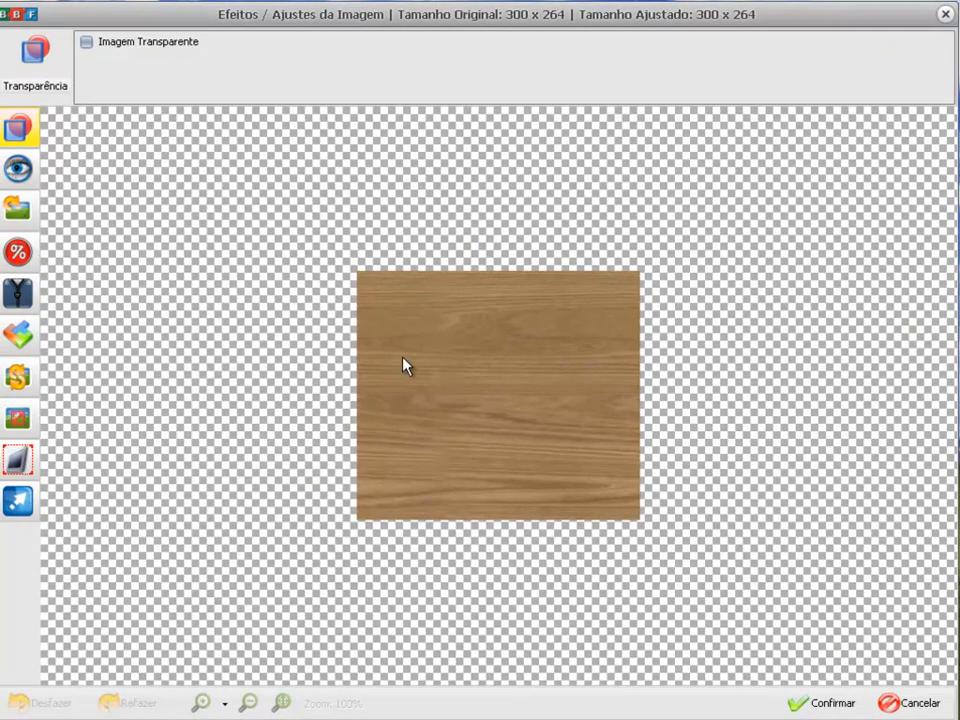
left_click(17, 252)
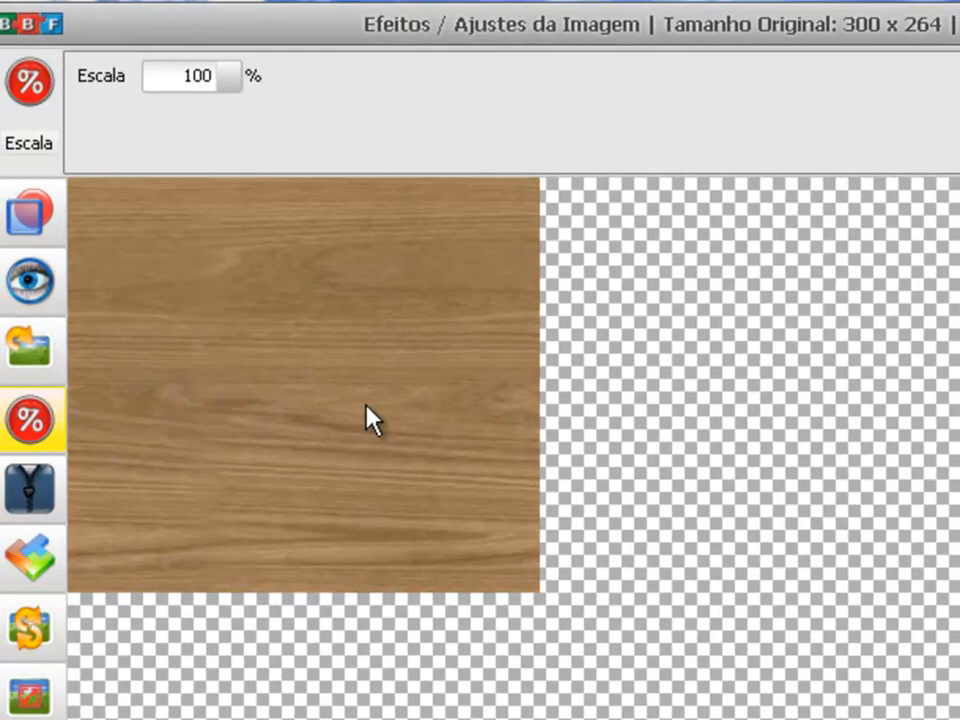
left_click_drag(171, 77, 236, 79)
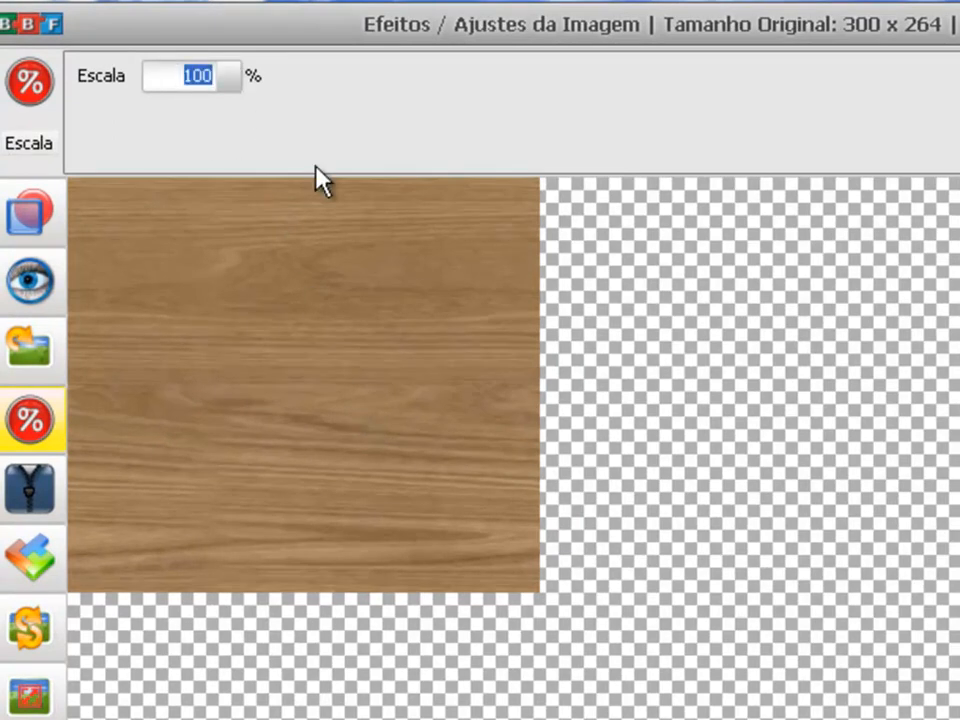
type("30")
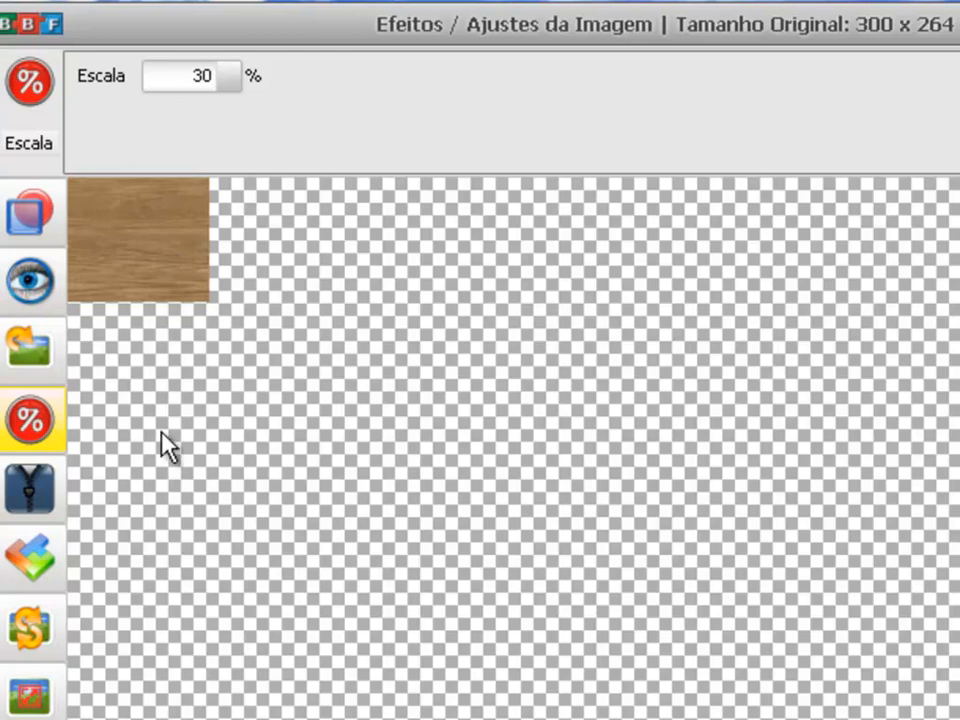
Step: Tile the wood texture with a horizontal quantity of 5 and a vertical quantity of 3
left_click(28, 555)
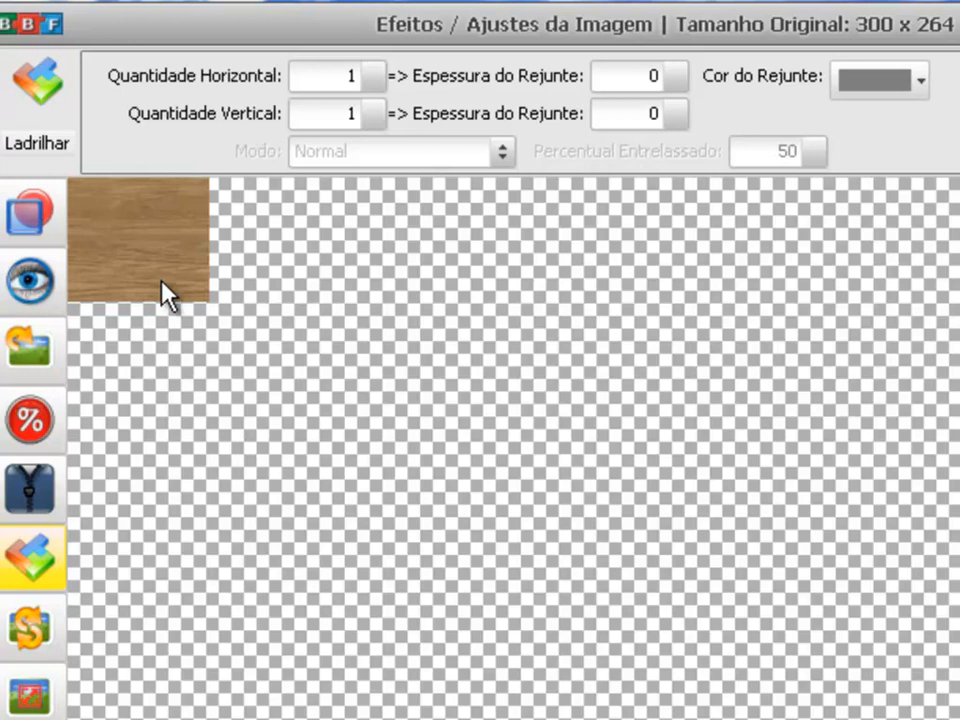
double_click(342, 77)
type("5")
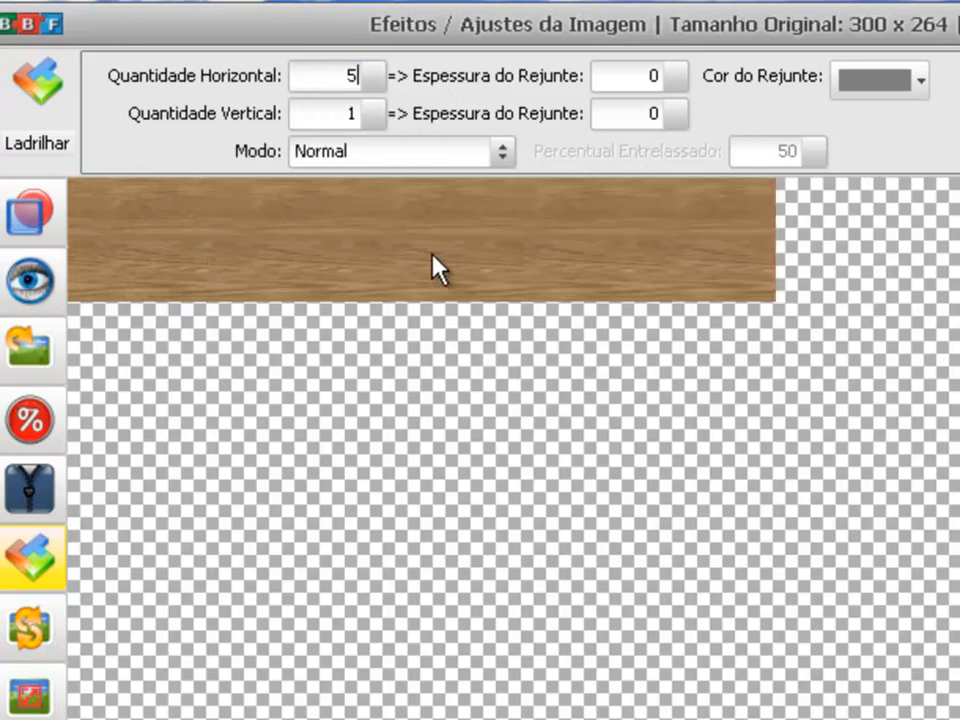
double_click(345, 113)
type("3")
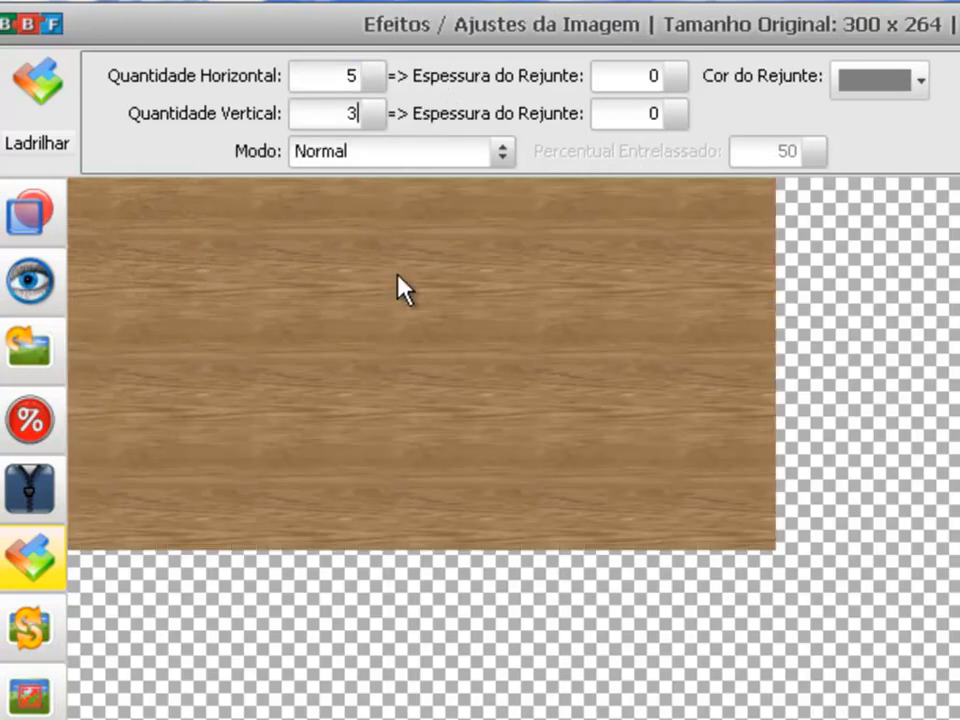
Step: Set the horizontal grout thickness of the tiled wood to 2 and the grout colour to black
double_click(645, 77)
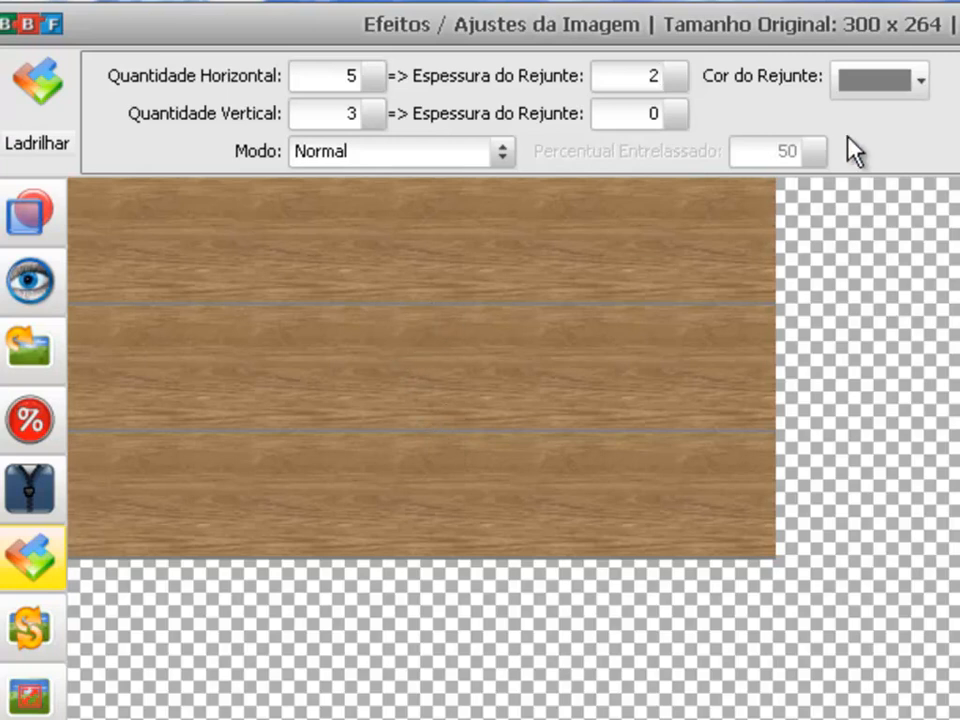
left_click(900, 84)
left_click(853, 163)
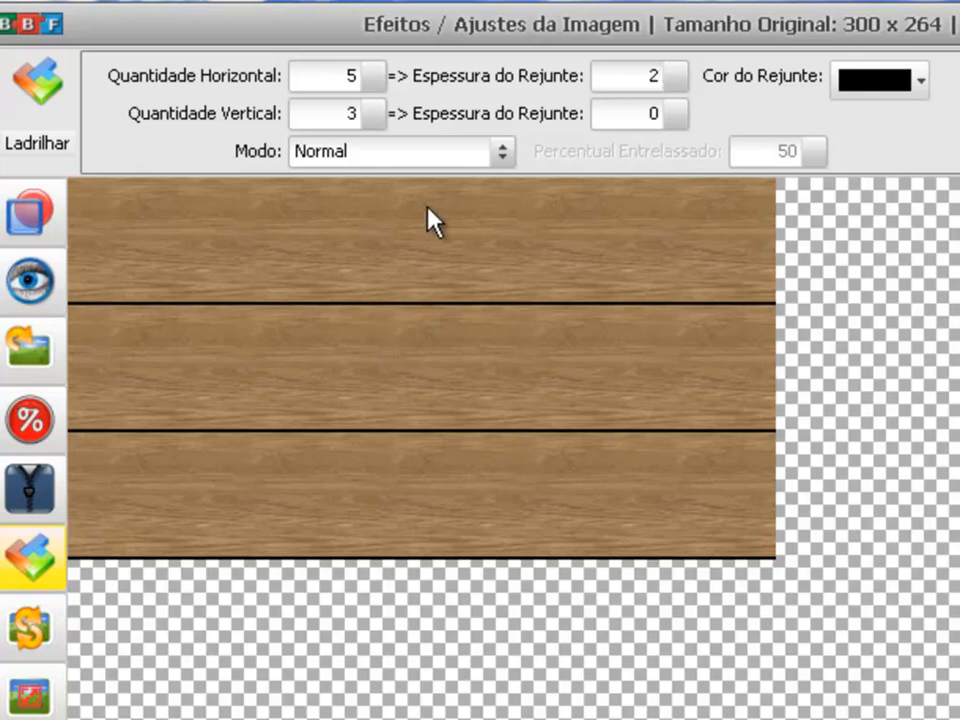
Step: Set the wood tiling to a horizontal quantity of 1 and a vertical quantity of 1, and apply the image adjustments
type("1")
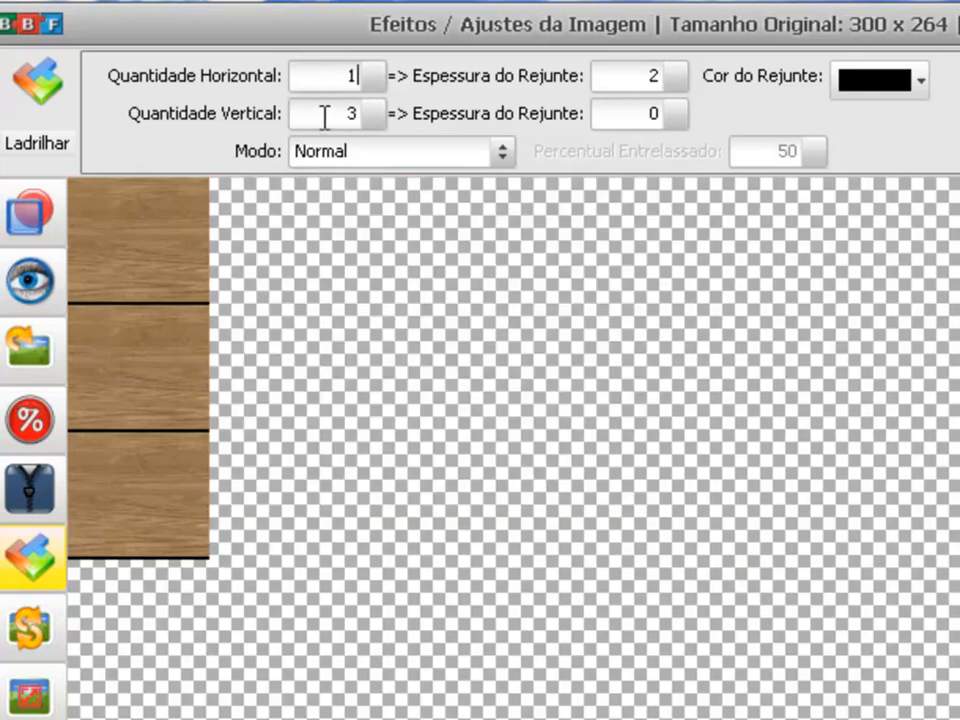
type("1")
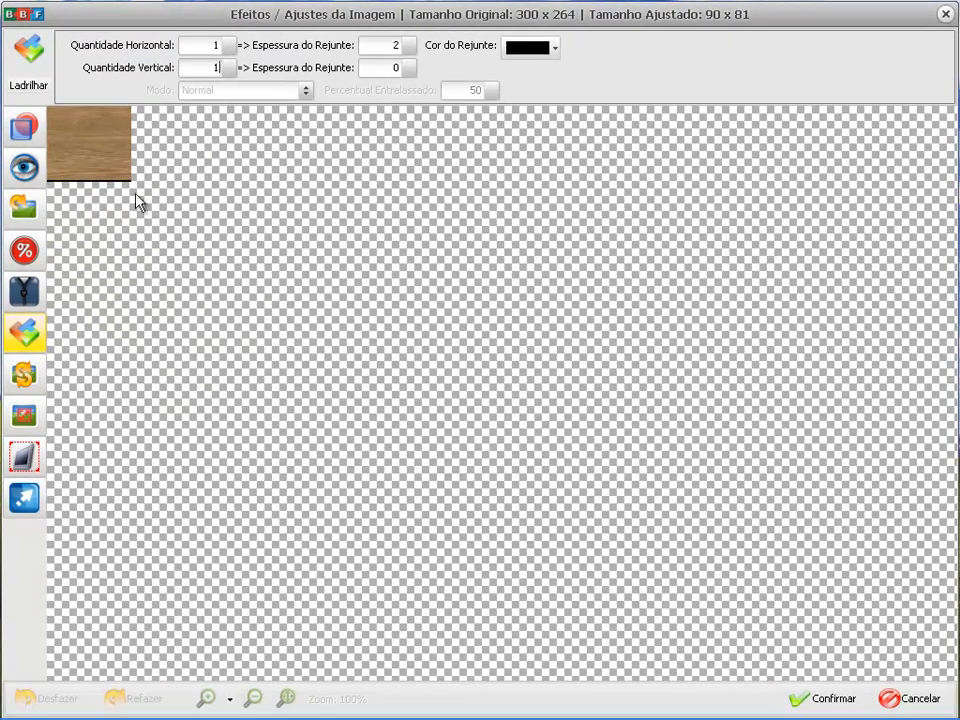
left_click(822, 697)
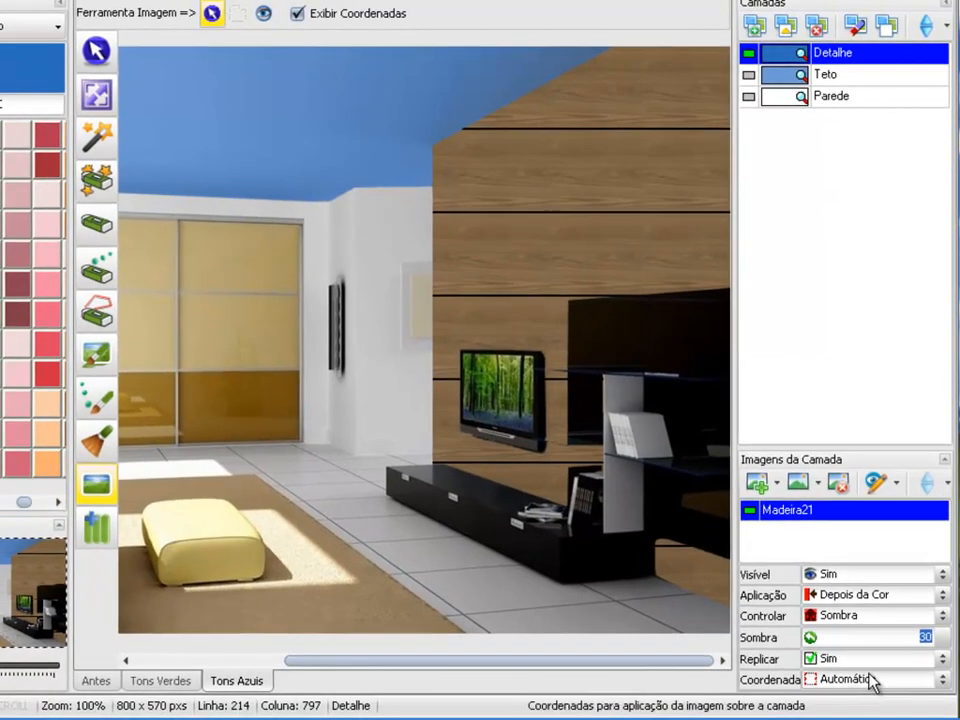
Step: Switch the Madeira21 coordinates to Manual and distort the texture's upper-left corner down to where the Detalhe wall meets the ceiling
left_click(869, 673)
left_click(816, 660)
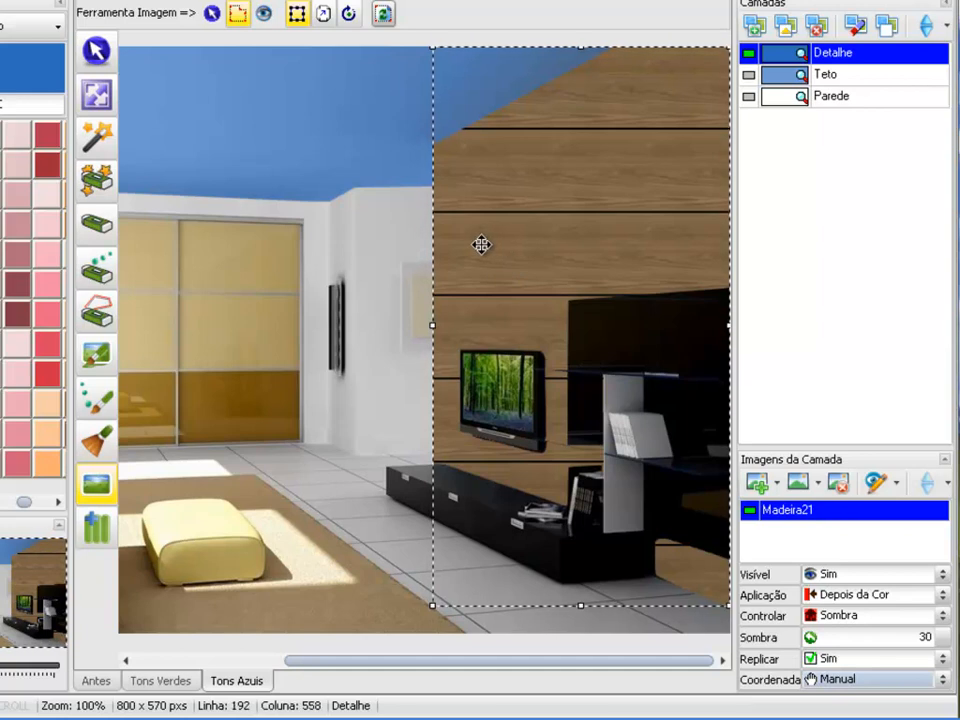
left_click(323, 16)
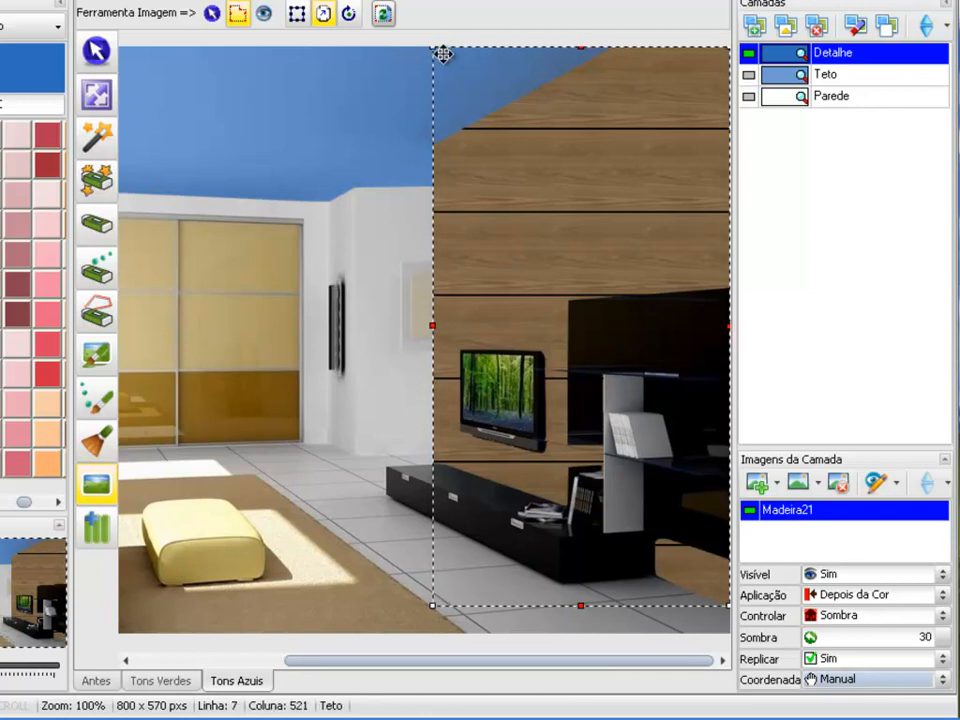
left_click_drag(436, 57, 433, 146)
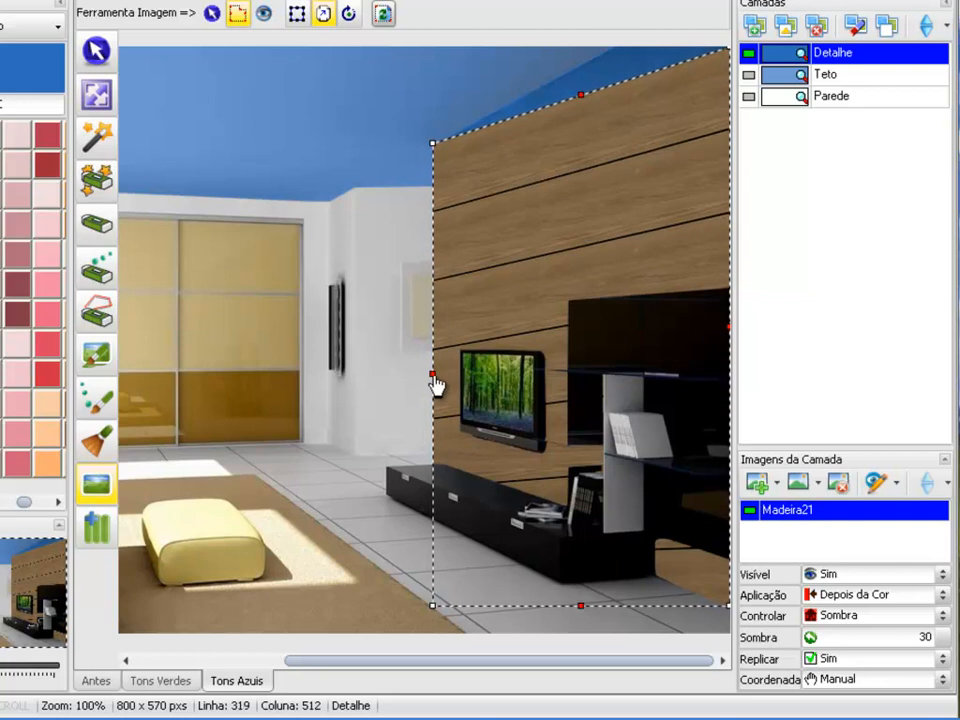
Step: Raise the texture's upper-right corner so its top edge follows the ceiling slope, and reposition the texture over the Detalhe wall
left_click_drag(429, 386, 418, 388)
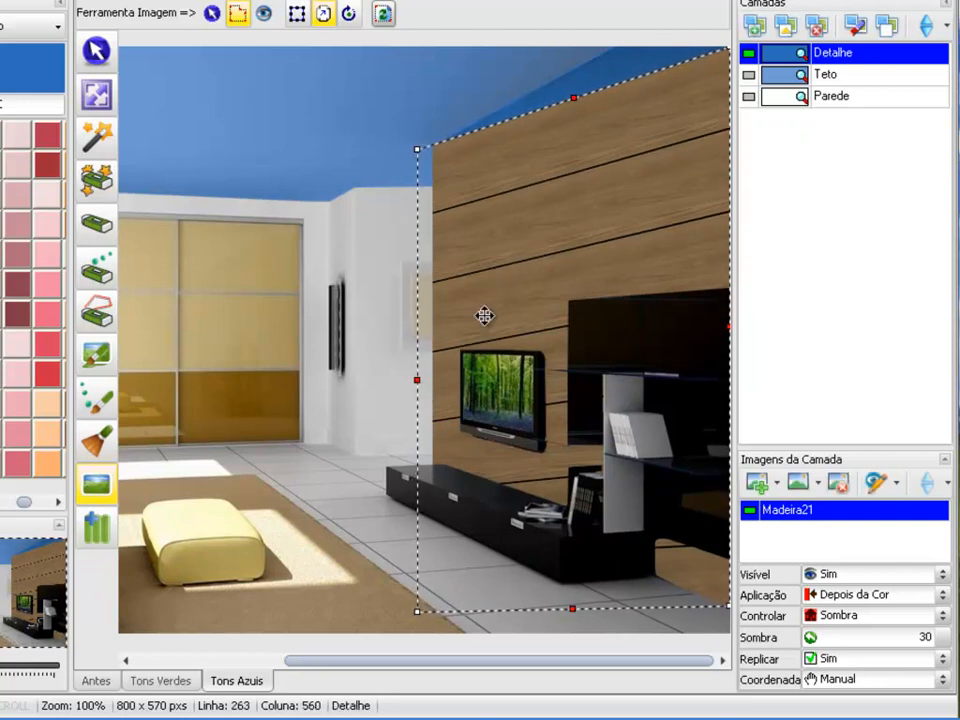
left_click_drag(456, 306, 392, 362)
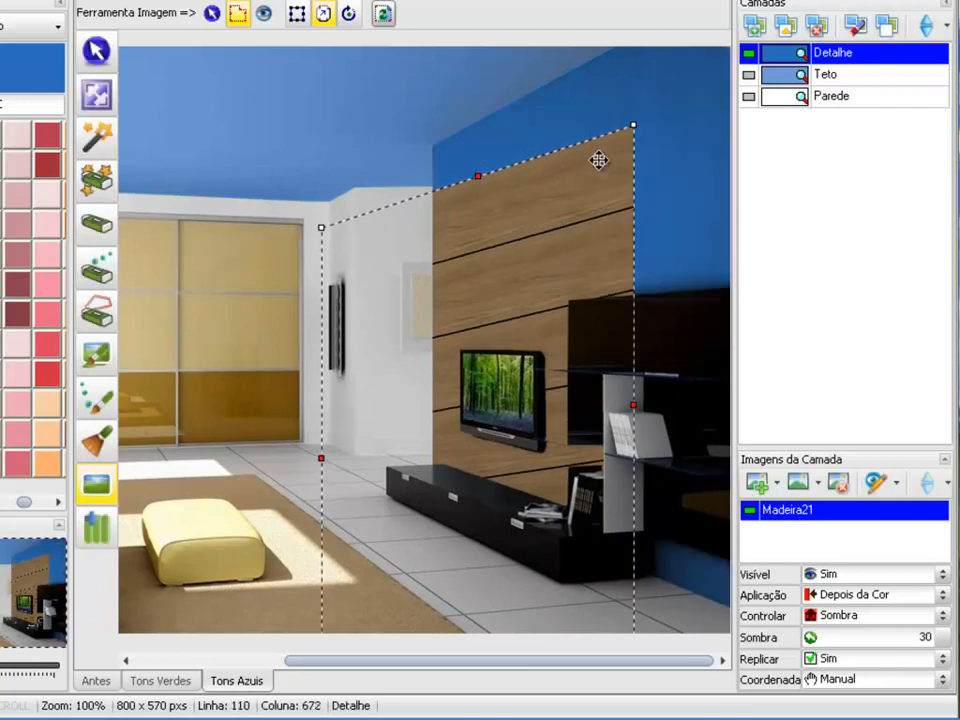
left_click_drag(633, 126, 624, 95)
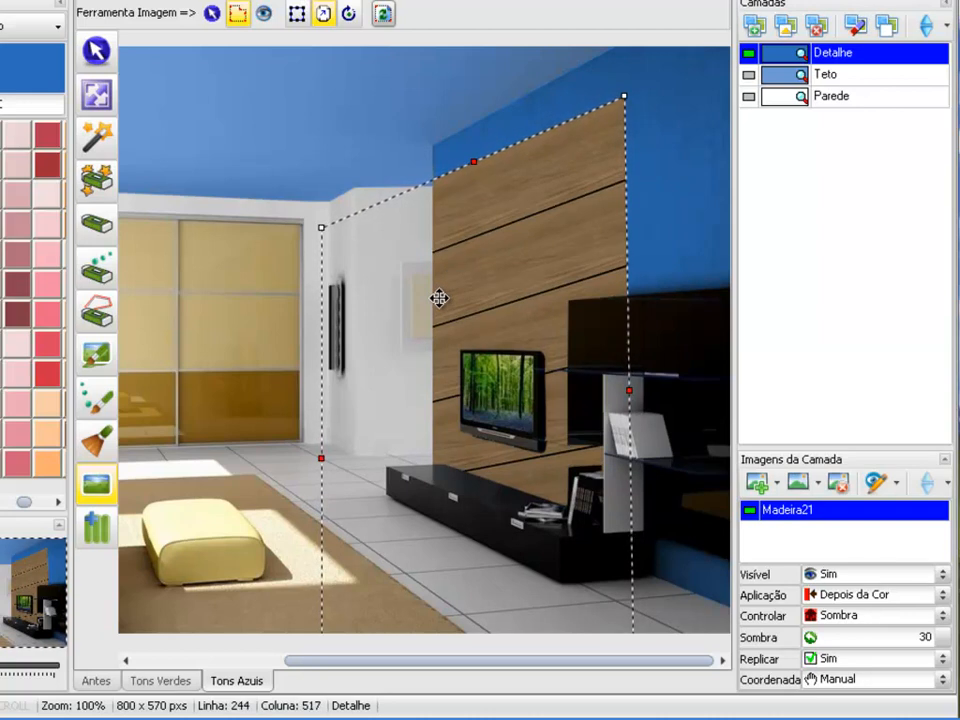
left_click_drag(439, 298, 462, 269)
left_click_drag(641, 79, 630, 62)
left_click_drag(441, 264, 538, 198)
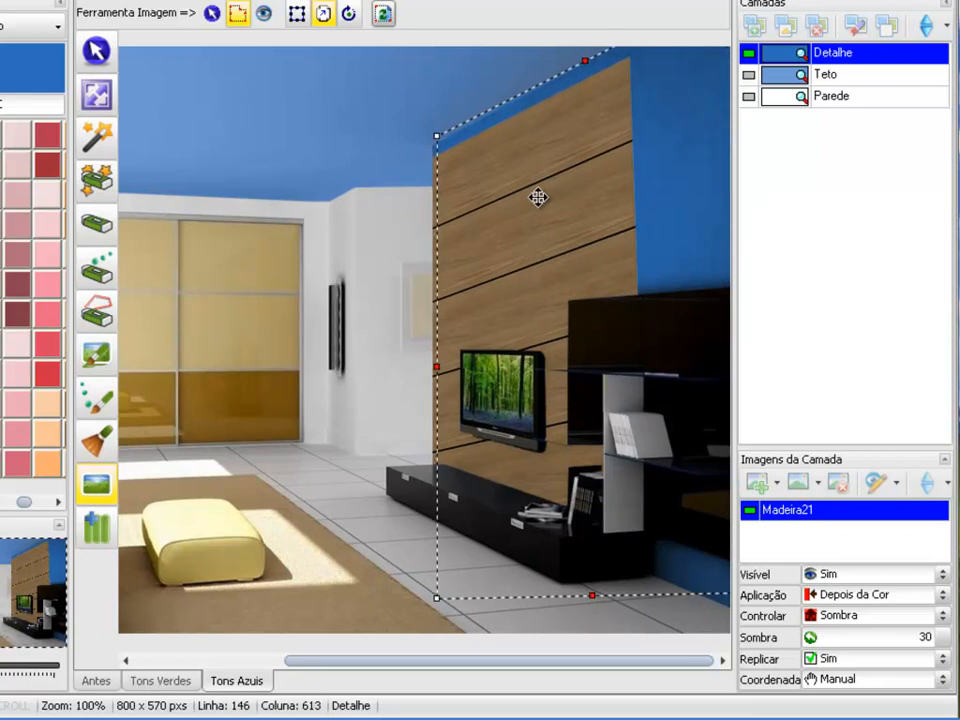
left_click_drag(438, 376, 429, 372)
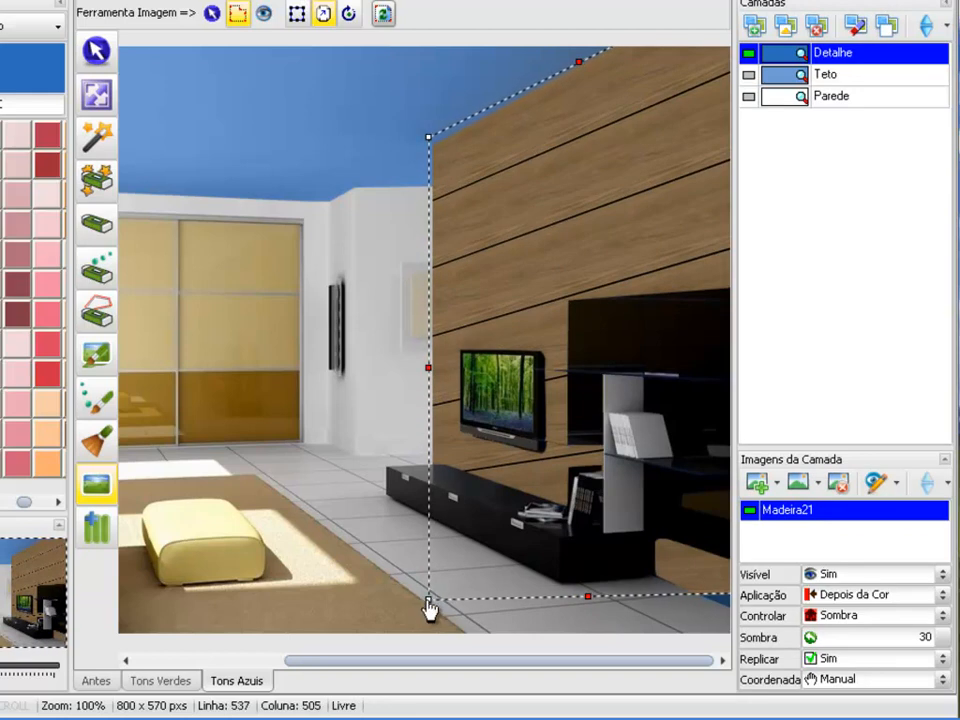
Step: Raise the texture's lower-left corner behind the TV cabinet, lower its lower-right corner, and move the texture back over the wall
left_click_drag(429, 601, 430, 601)
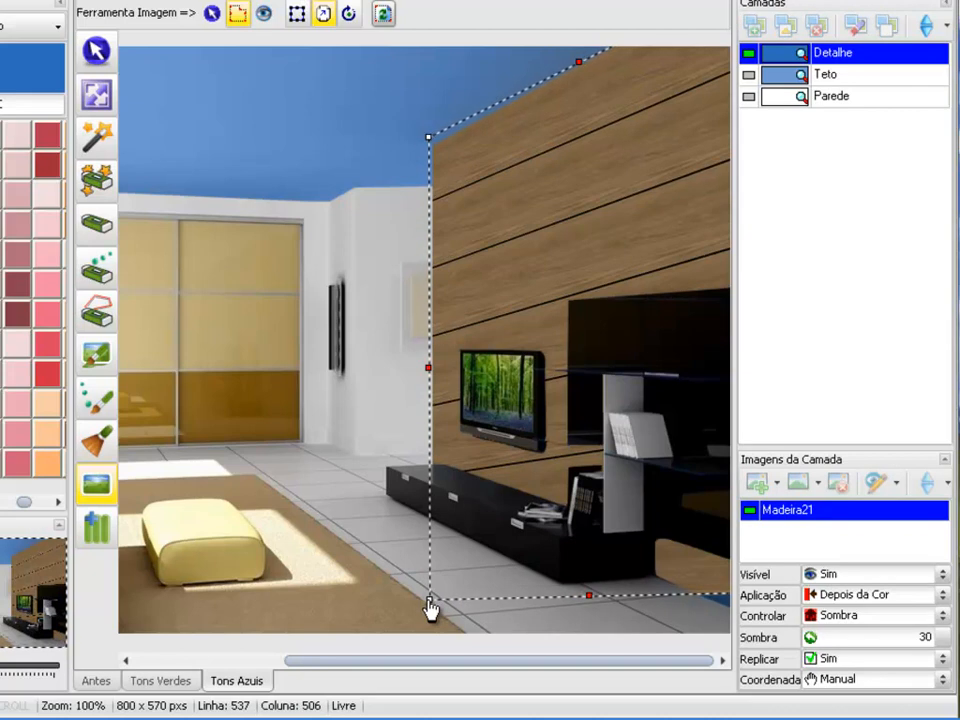
left_click_drag(430, 601, 433, 507)
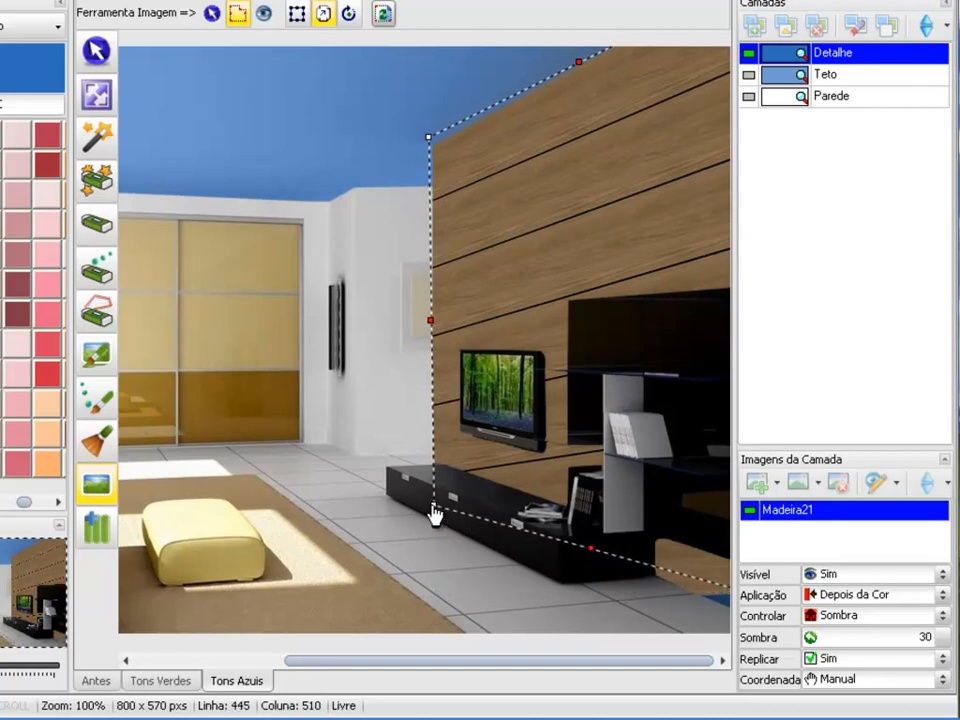
left_click_drag(542, 505, 432, 505)
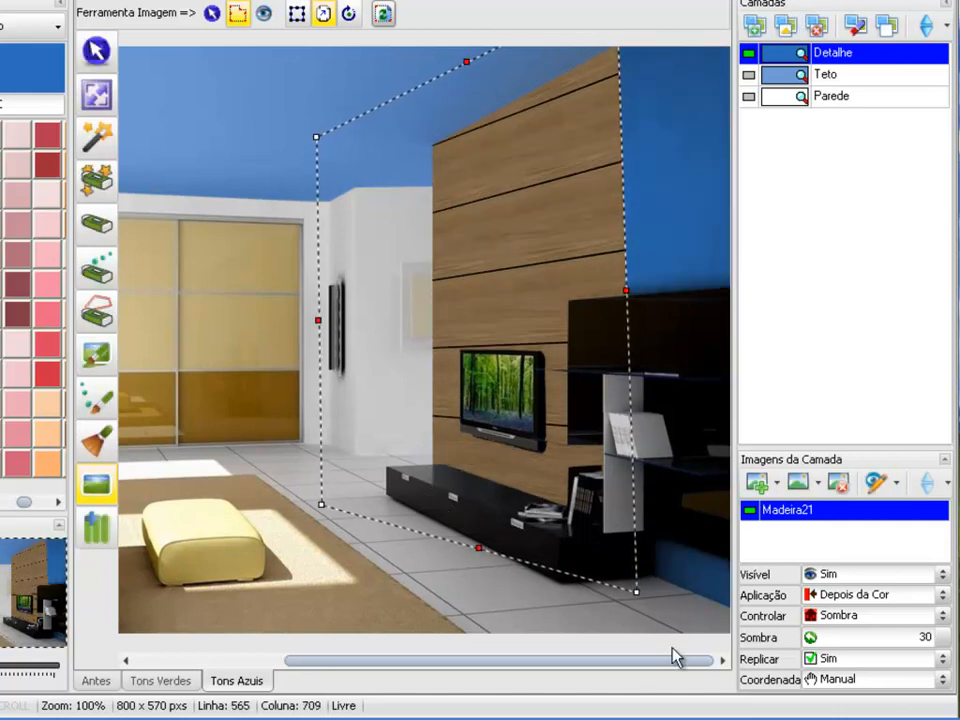
left_click_drag(636, 592, 627, 623)
left_click_drag(434, 408, 541, 402)
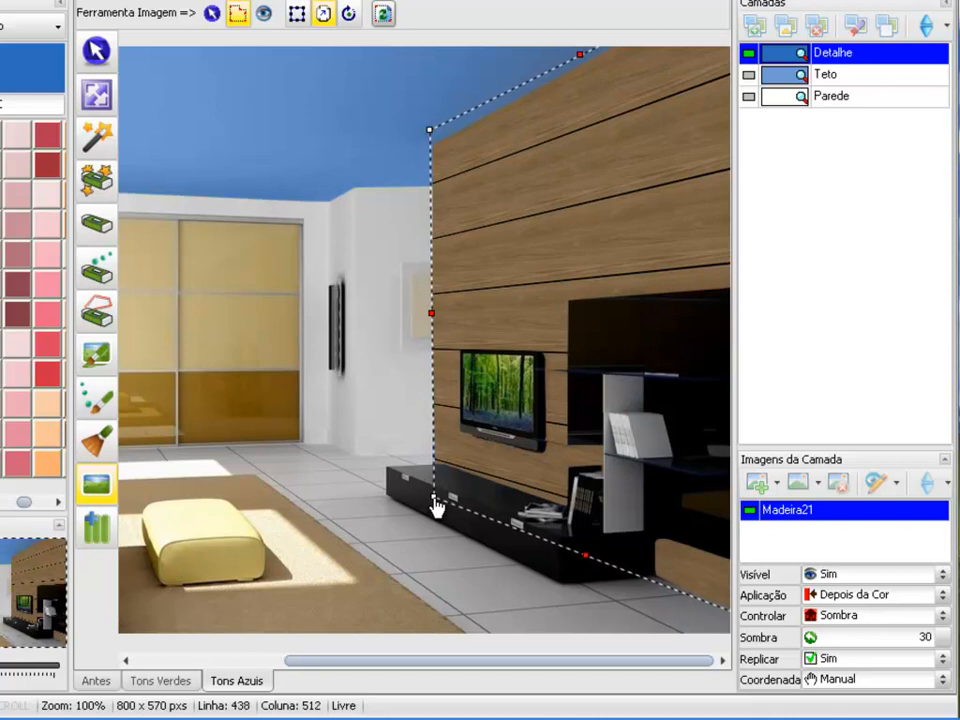
Step: Fit the whole photo in view, lower the wood texture's top edge slightly, and realign the texture with the Detalhe wall
left_click_drag(549, 375, 450, 368)
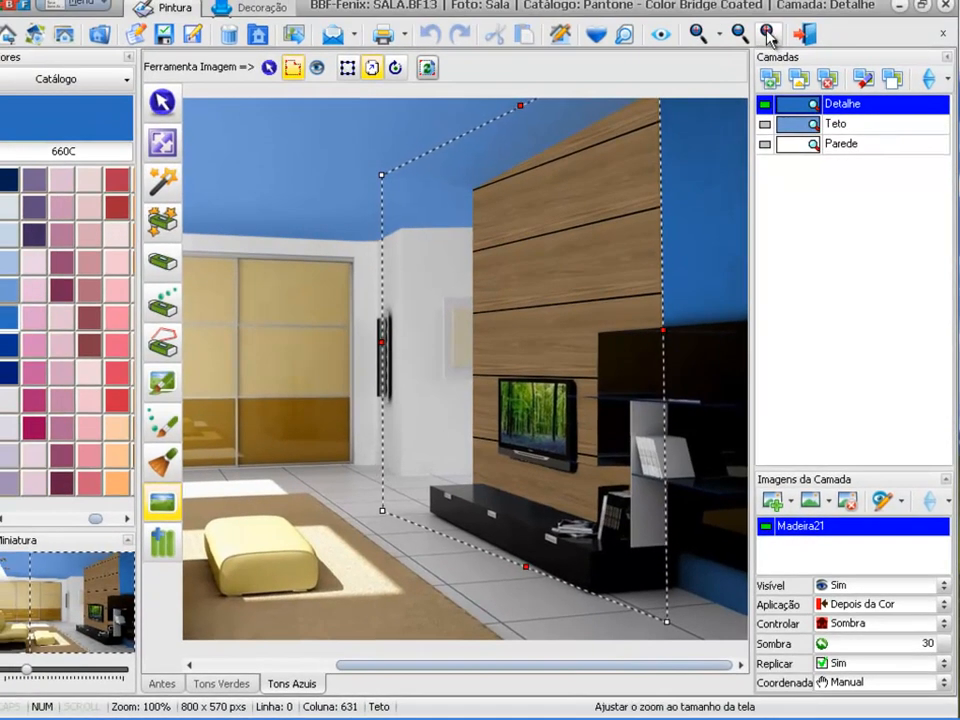
left_click(763, 14)
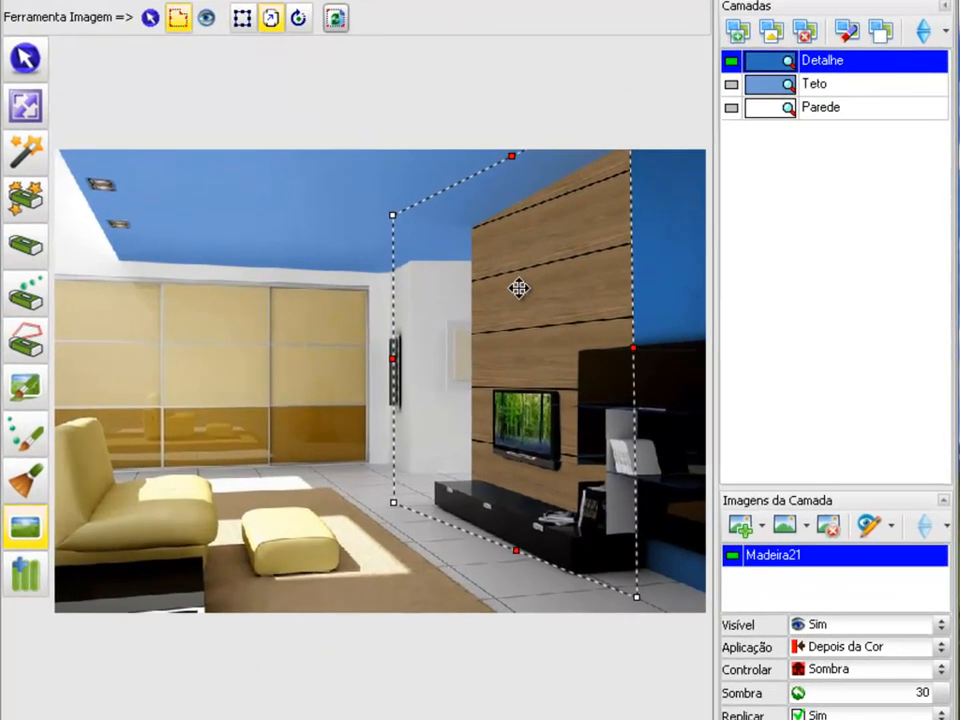
left_click_drag(518, 288, 519, 308)
left_click_drag(512, 182, 512, 201)
left_click_drag(512, 247, 480, 289)
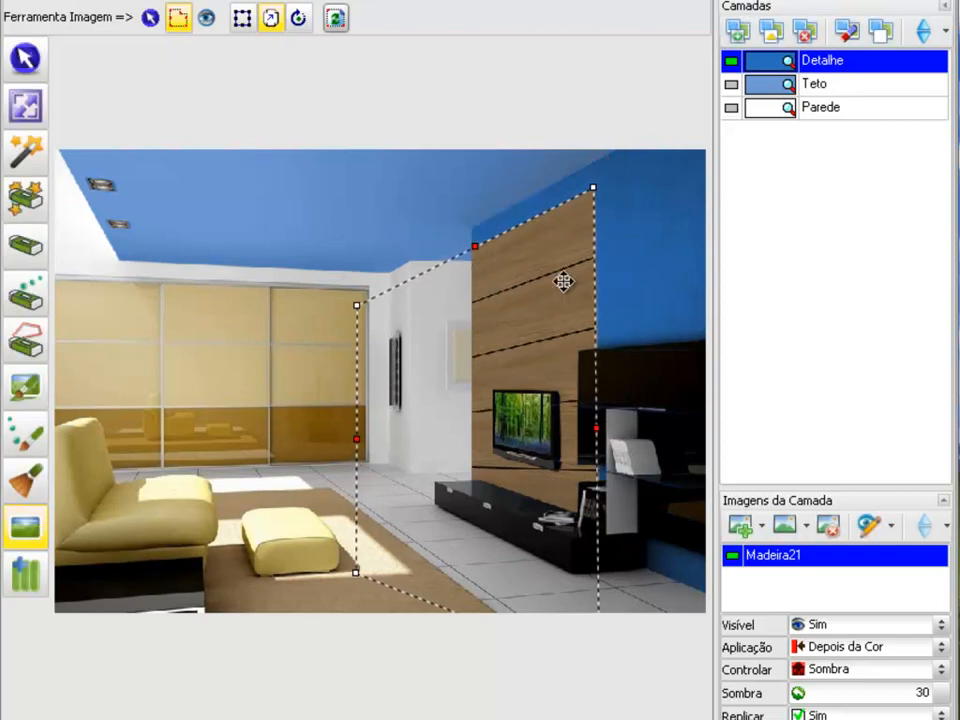
left_click_drag(484, 339, 600, 251)
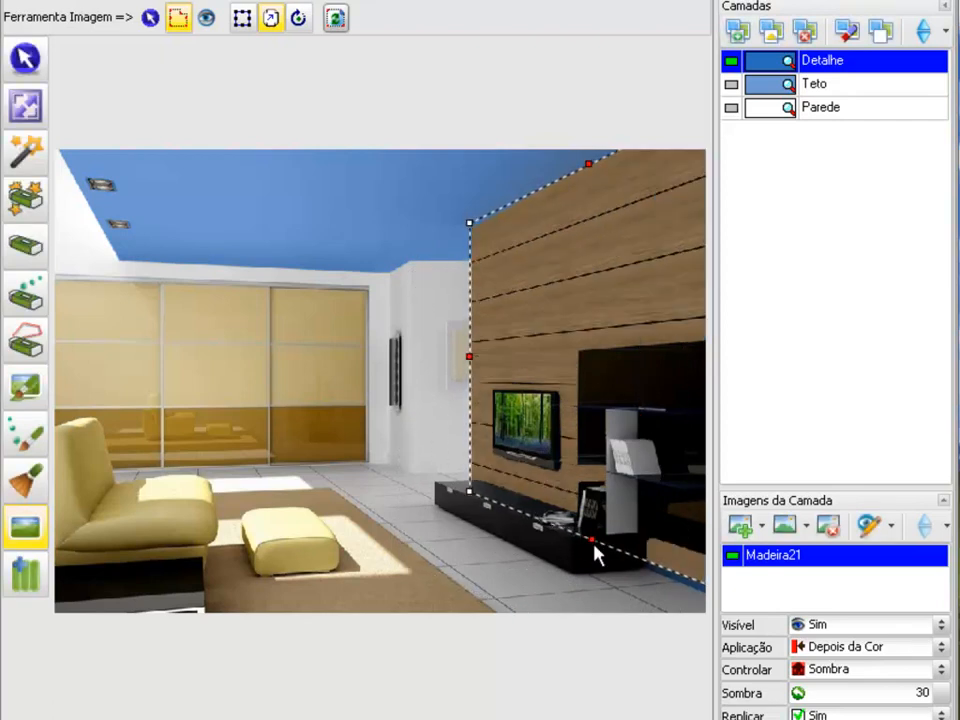
Step: Fine-tune the texture's bottom edge, left corners and position to match the wall's perspective, and finish with the neutral tool
left_click_drag(593, 542, 585, 549)
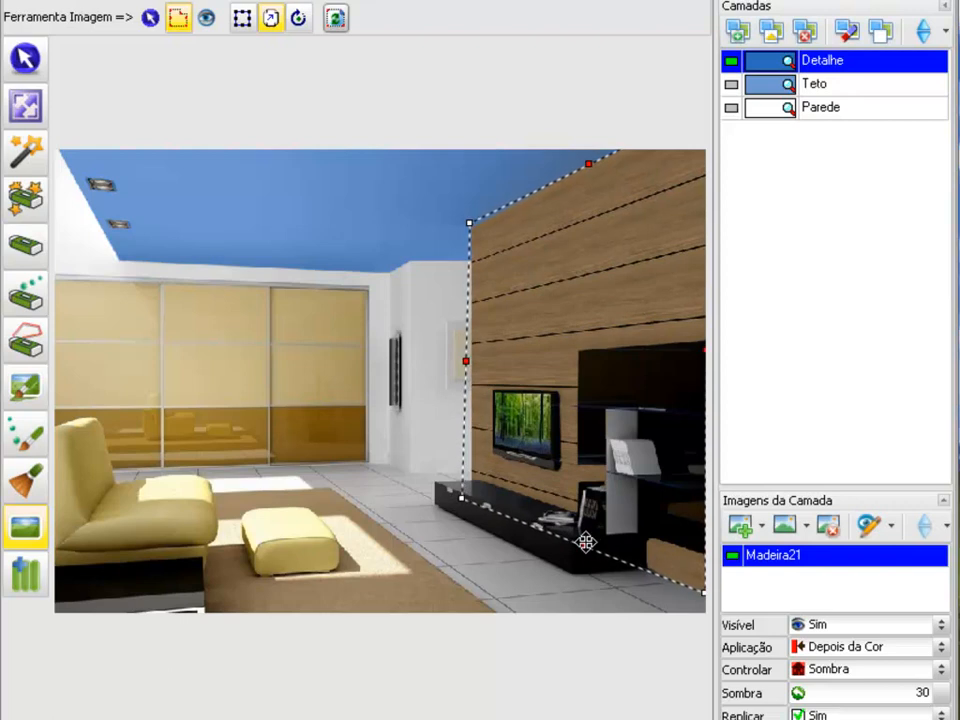
mouse_move(523, 480)
left_mouse_down()
mouse_move(534, 481)
mouse_move(522, 478)
left_mouse_up()
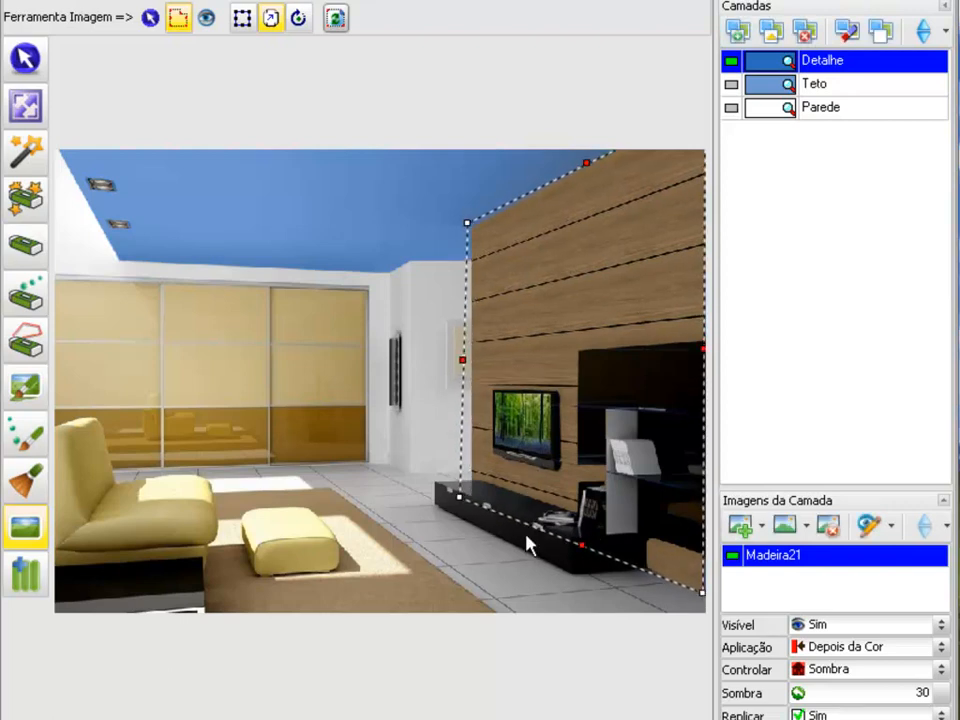
left_click_drag(459, 497, 470, 505)
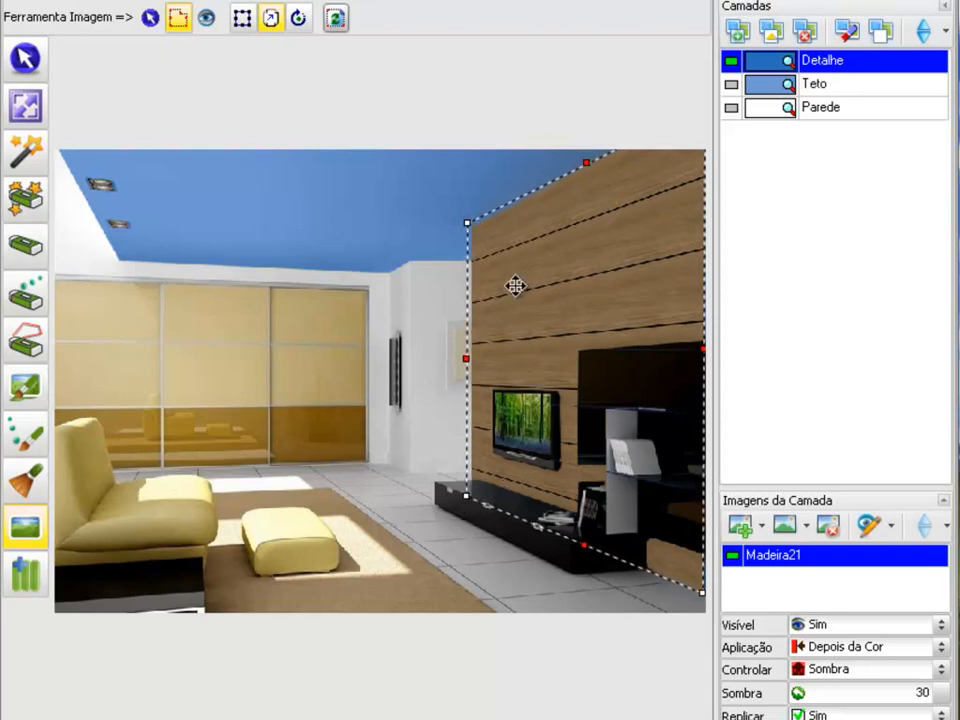
left_click_drag(665, 551, 669, 551)
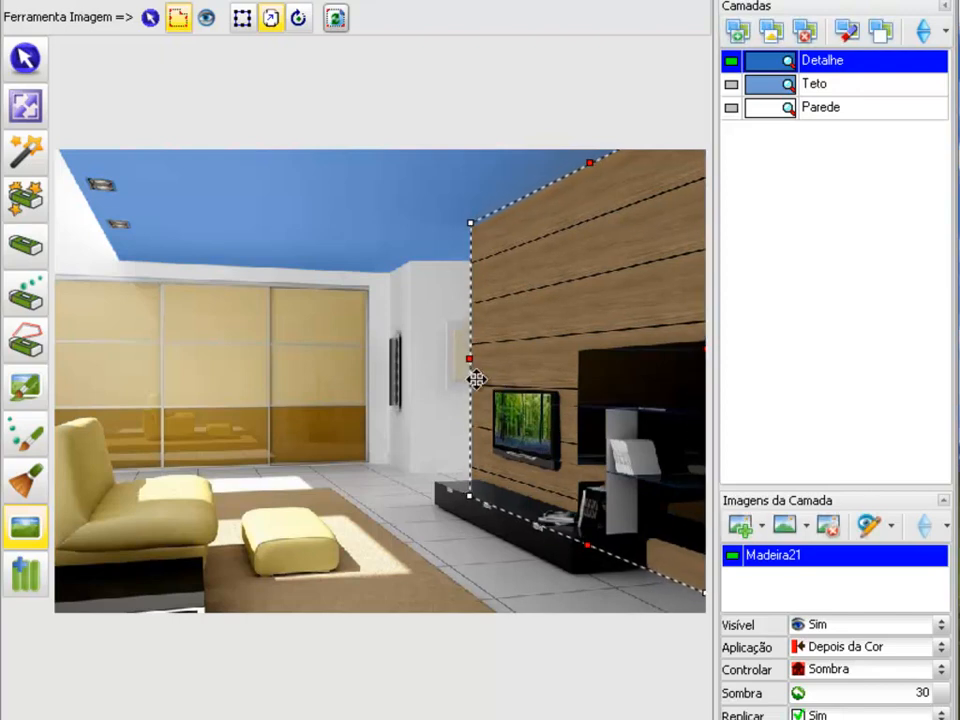
left_click_drag(472, 225, 469, 226)
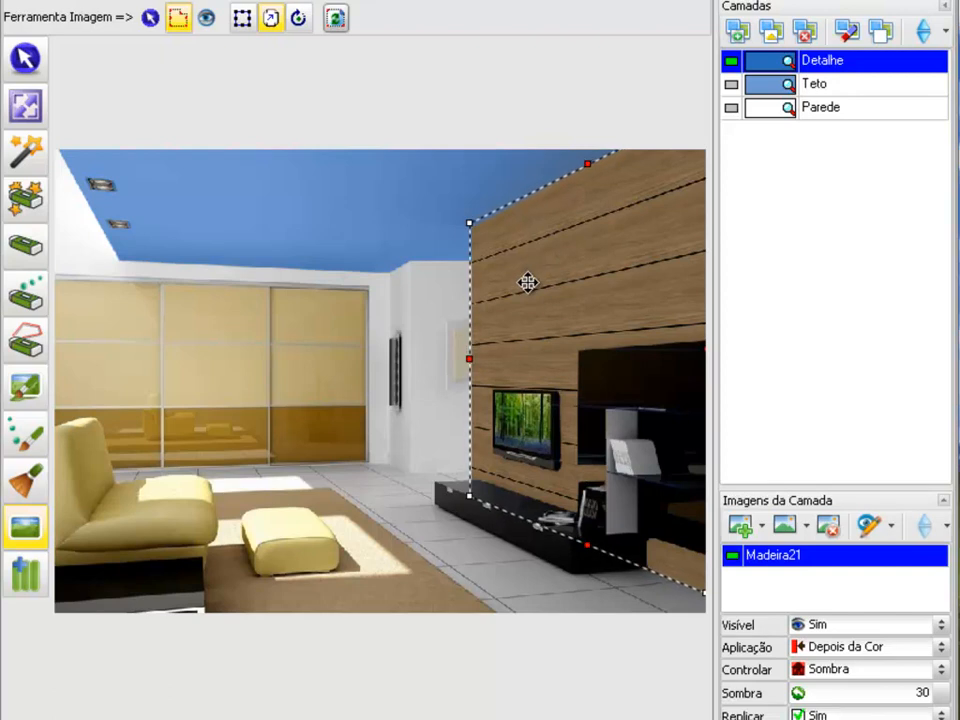
left_click(27, 55)
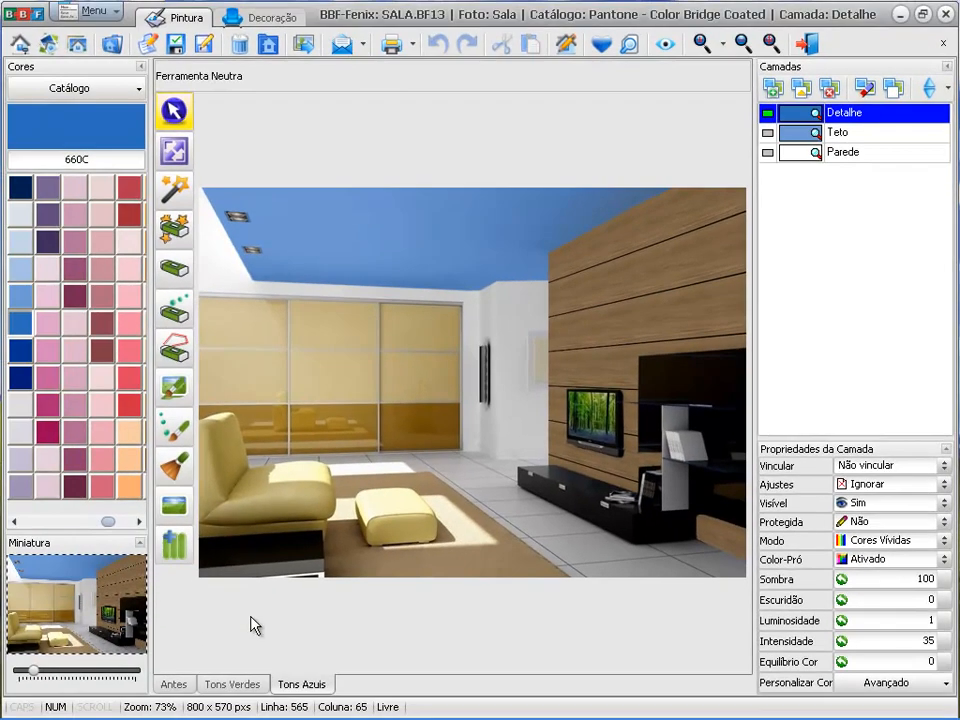
Step: In the Tons Verdes version, start adding a texture to the Detalhe layer from a new library image
left_click(246, 688)
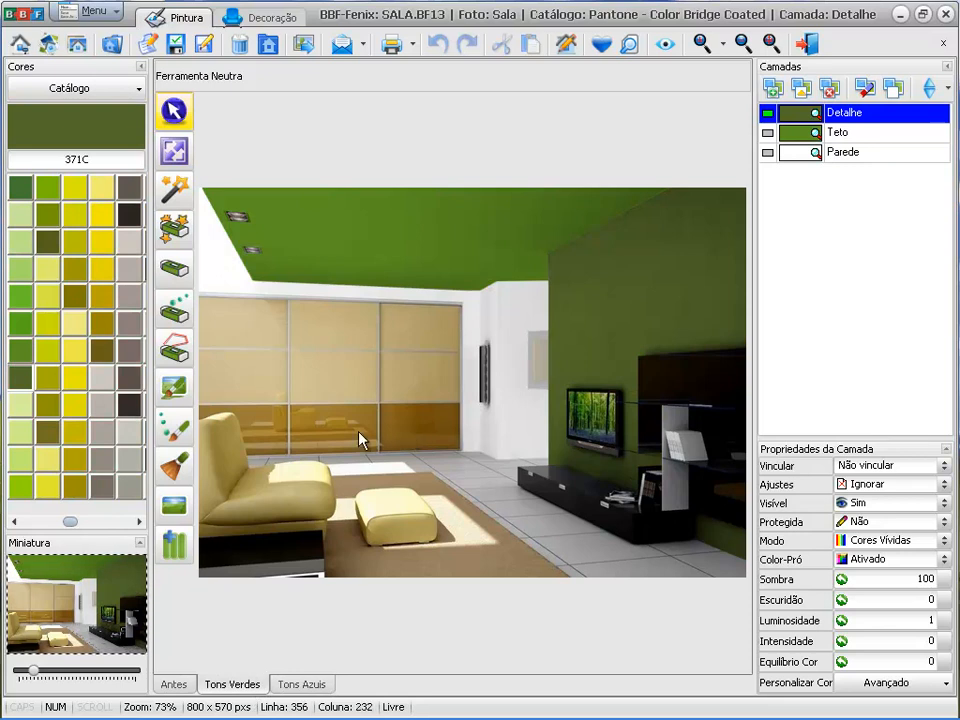
left_click(174, 507)
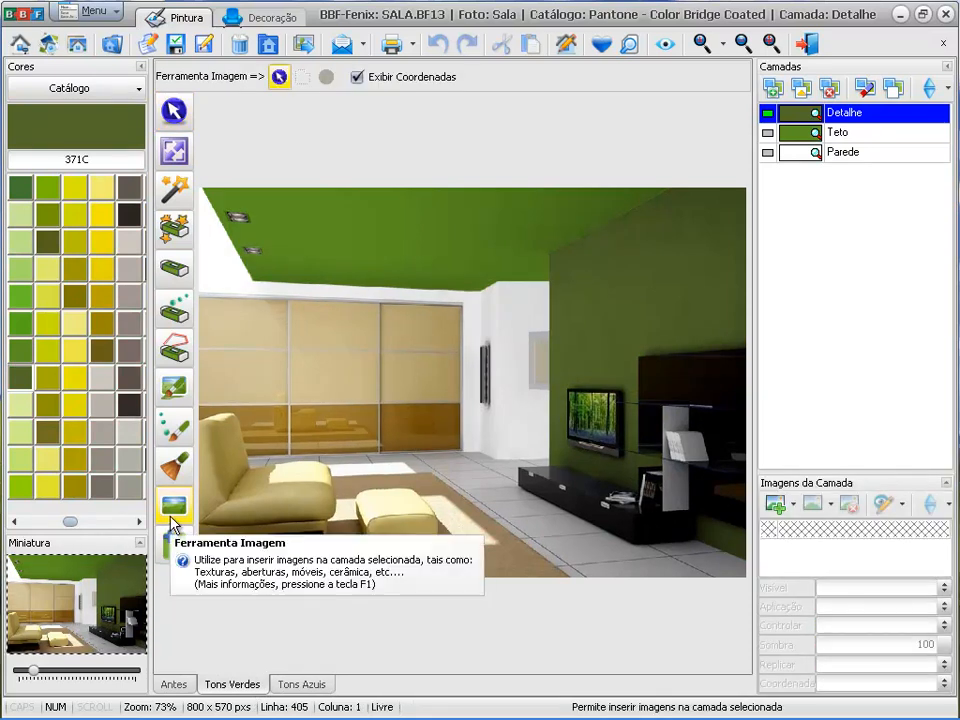
left_click(786, 507)
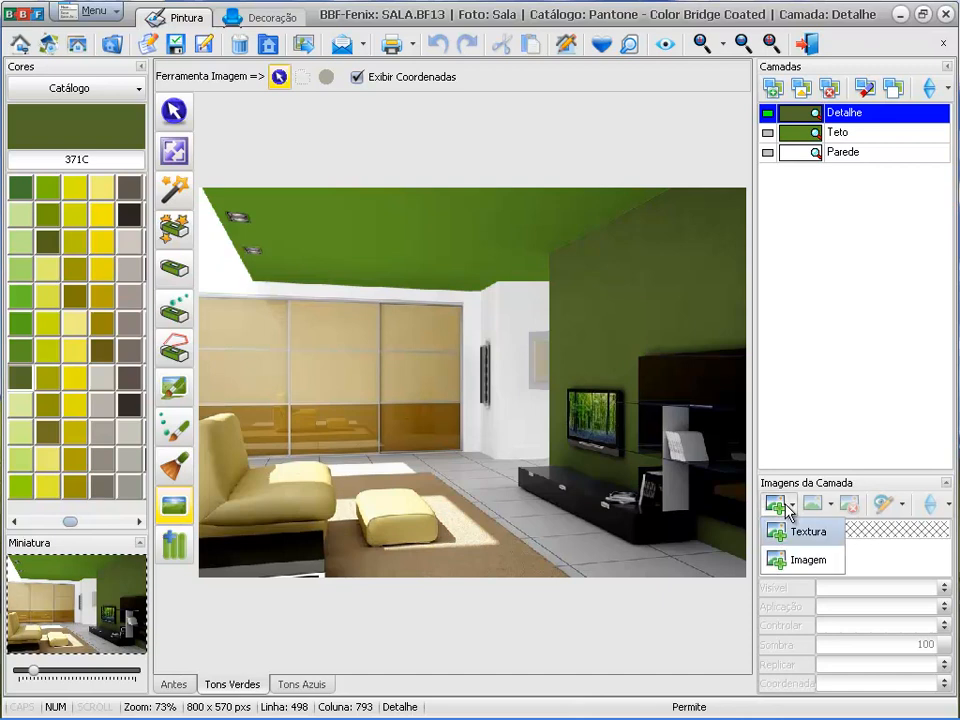
left_click(791, 533)
left_click(51, 694)
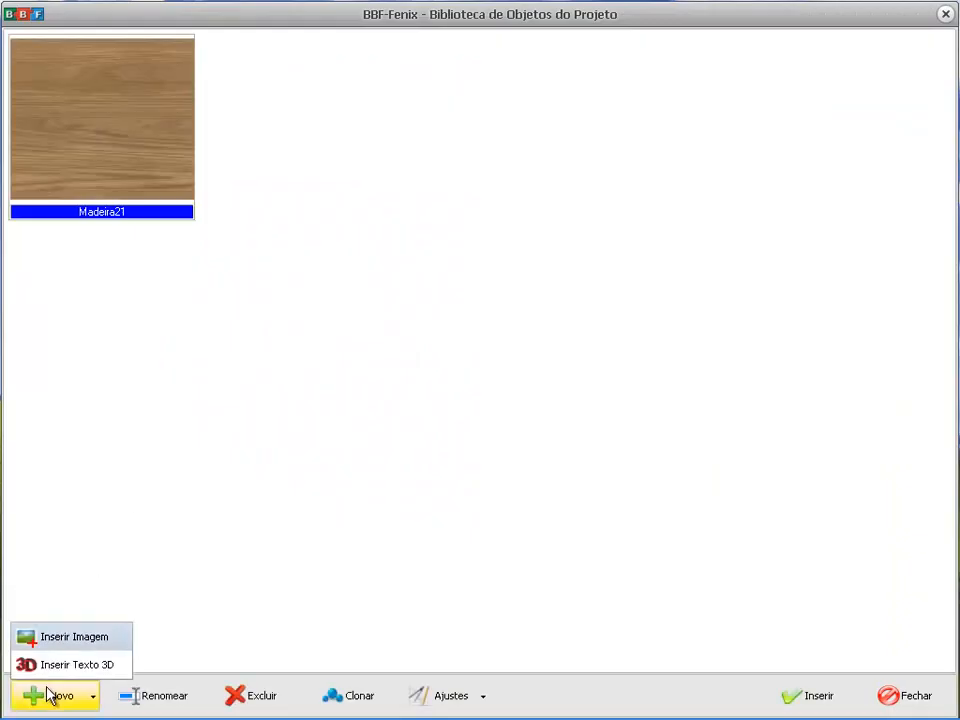
left_click(60, 640)
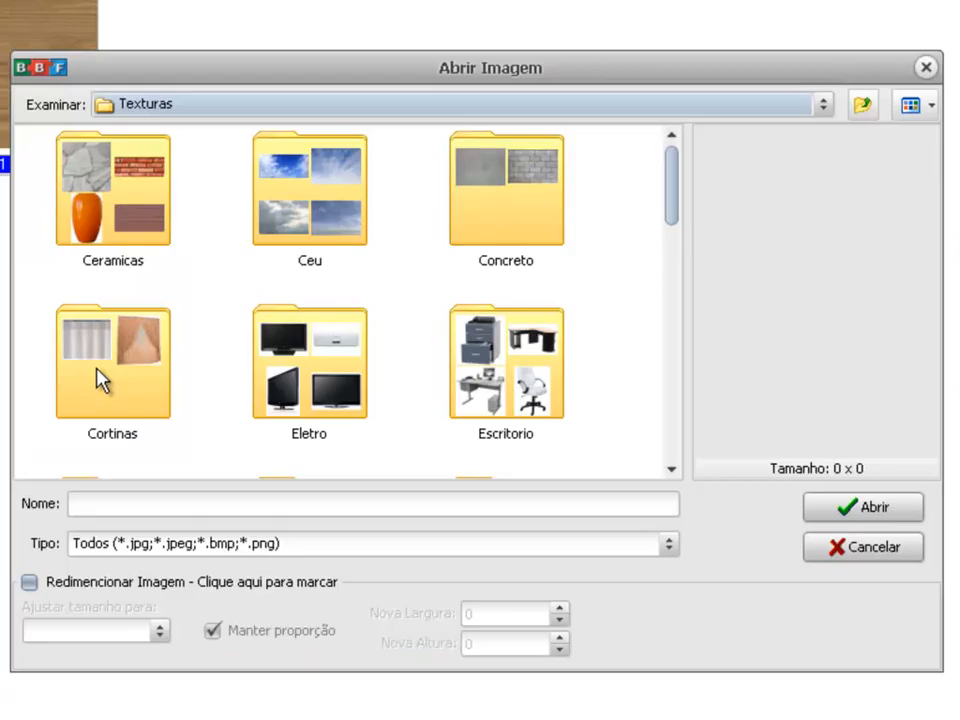
Step: Load Textura4 from the Texturas subfolder into the project library and insert it on the Detalhe layer
left_click(150, 233)
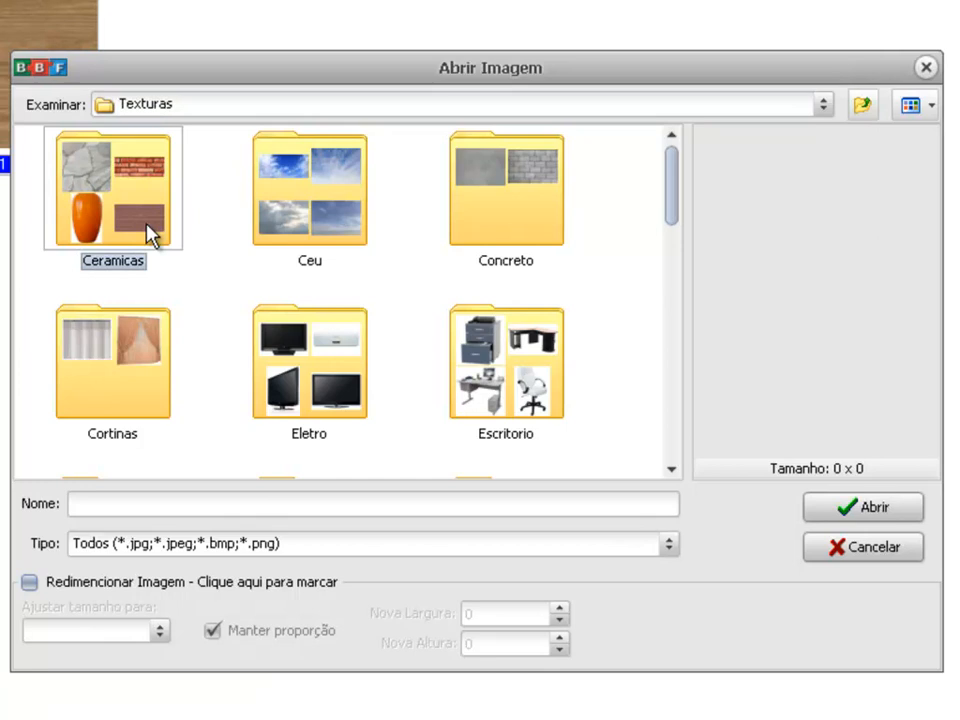
key("t")
double_click(330, 428)
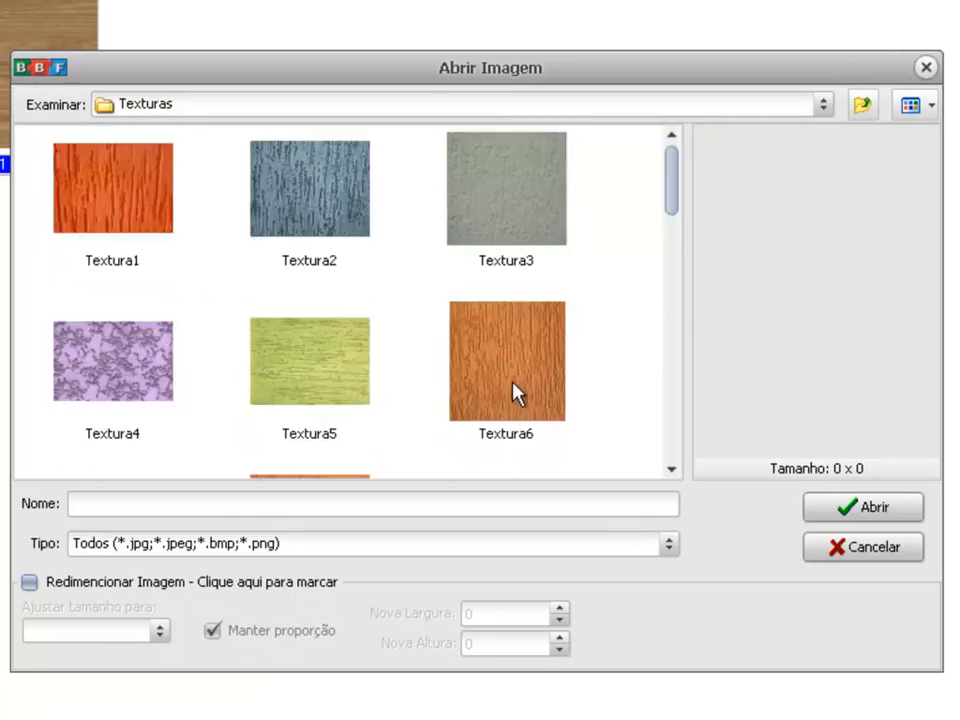
left_click(306, 403)
left_click(122, 380)
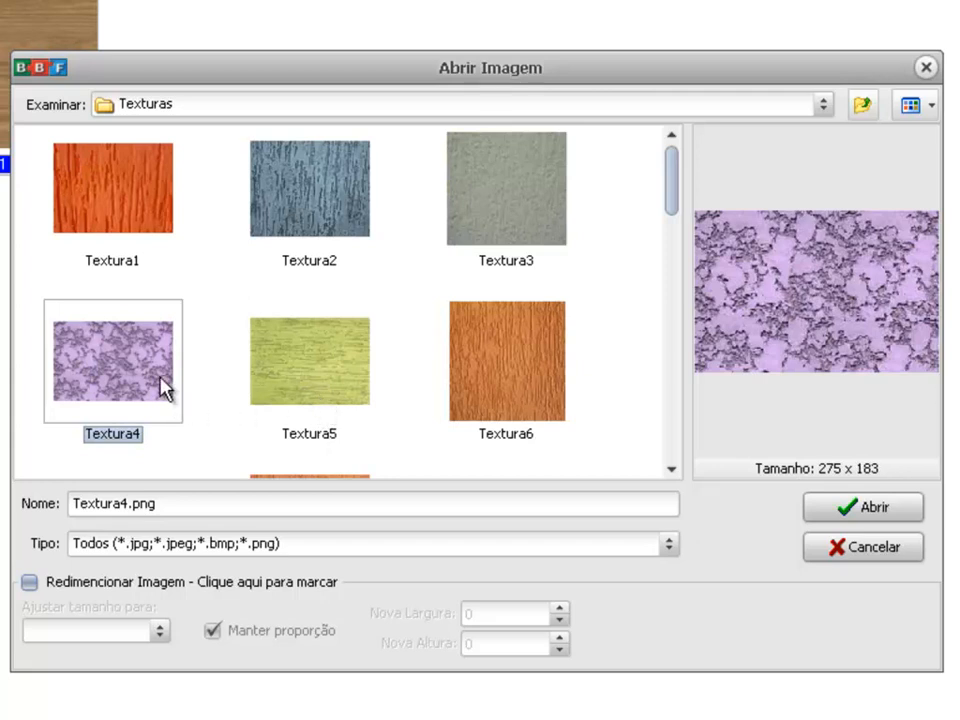
left_click(866, 512)
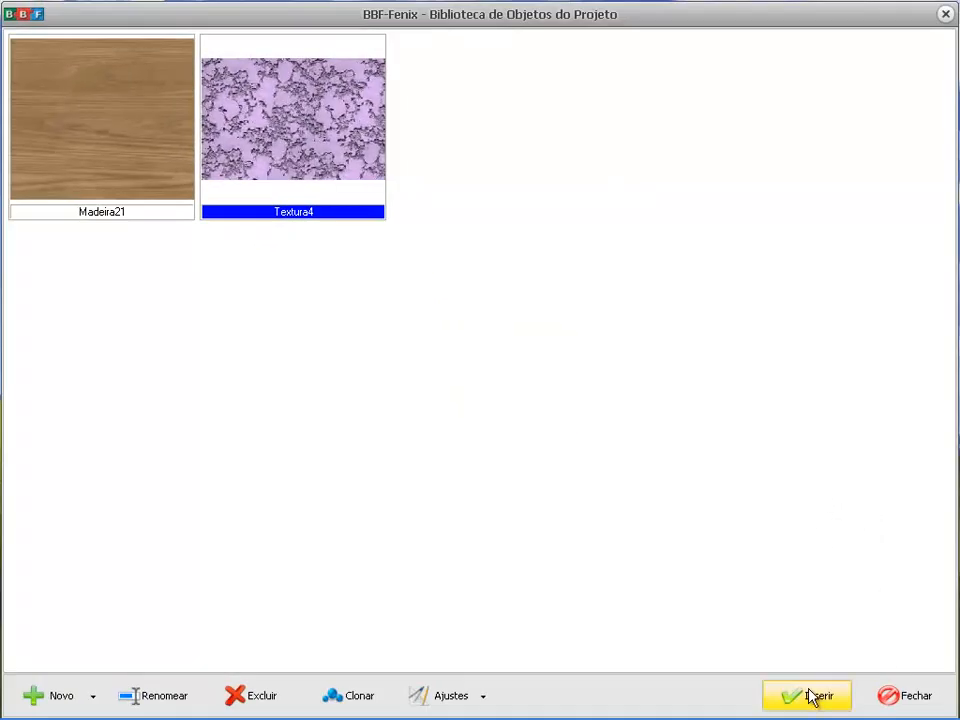
left_click(812, 696)
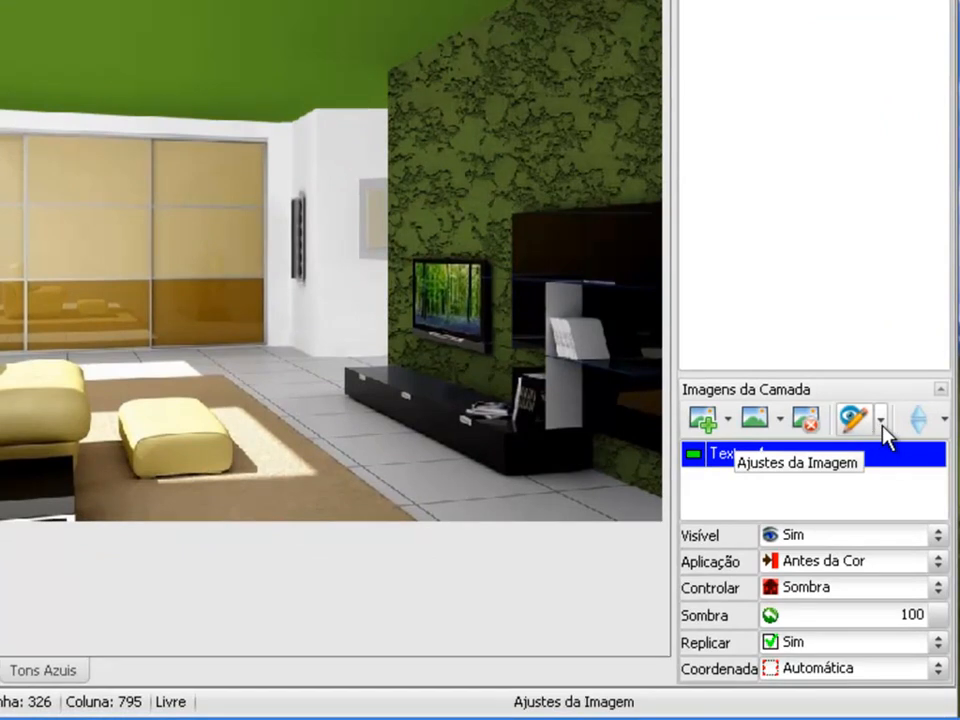
Step: Scale the Textura4 image on the Detalhe layer to 50% and confirm the adjustment
left_click(881, 421)
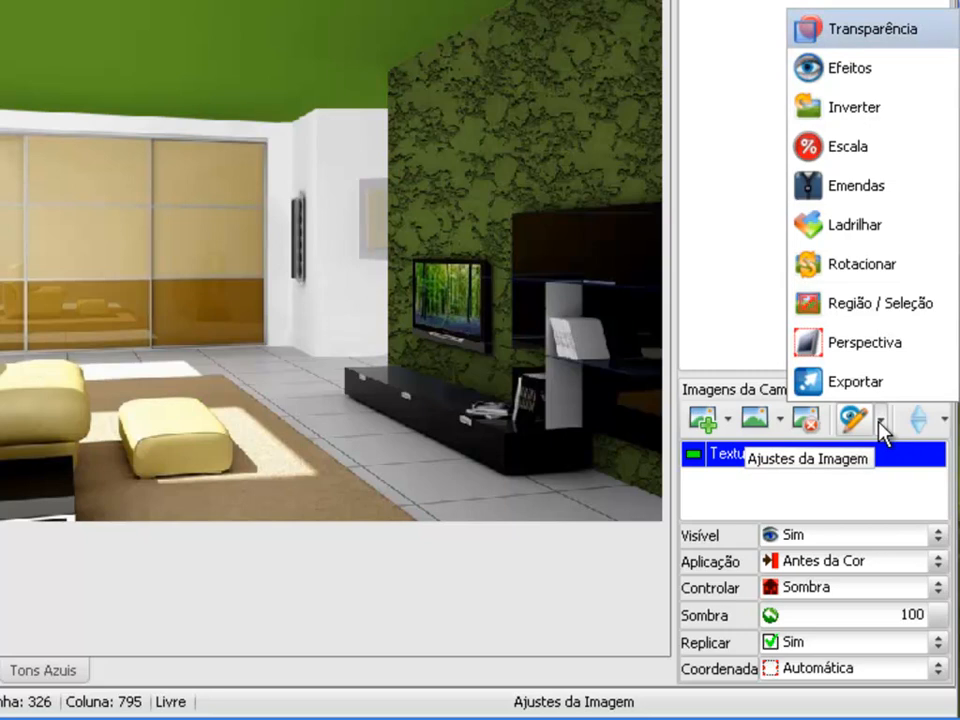
left_click(817, 148)
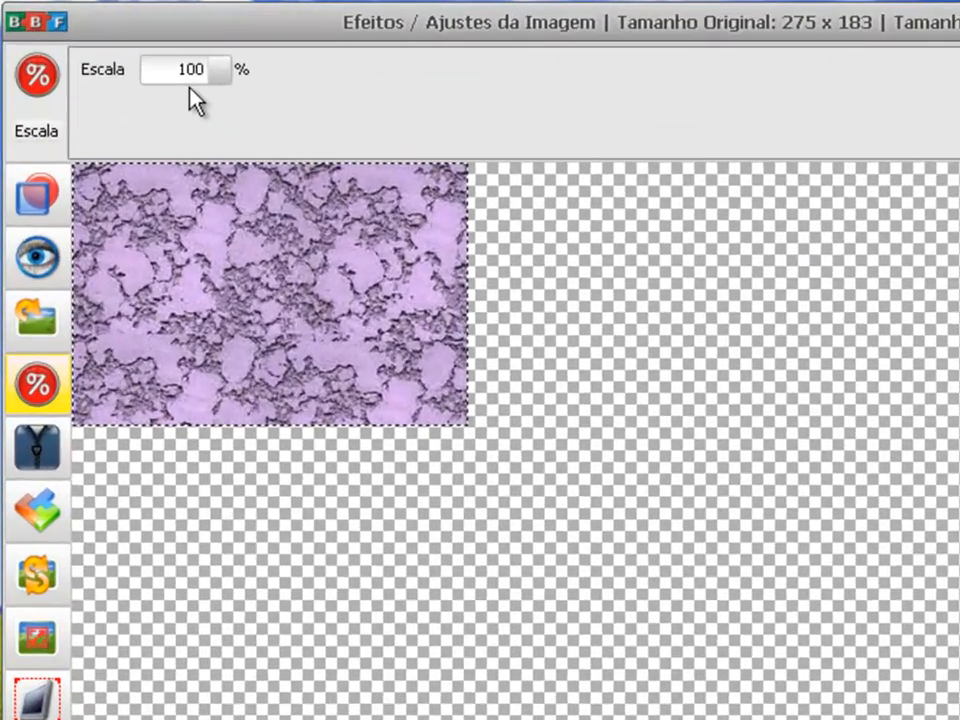
double_click(147, 46)
type("50")
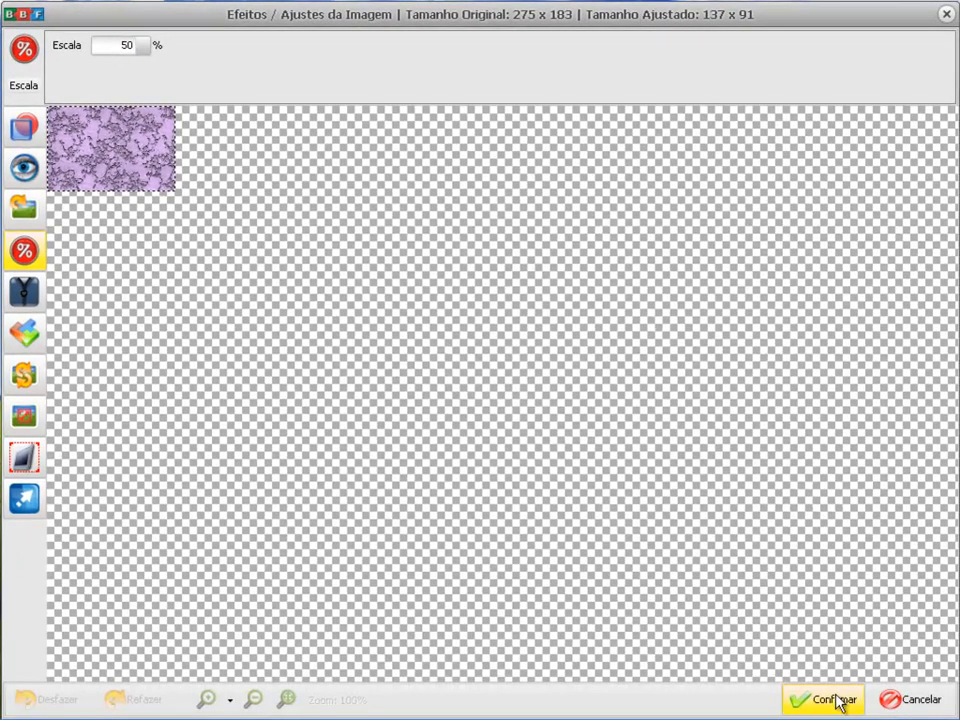
left_click(812, 699)
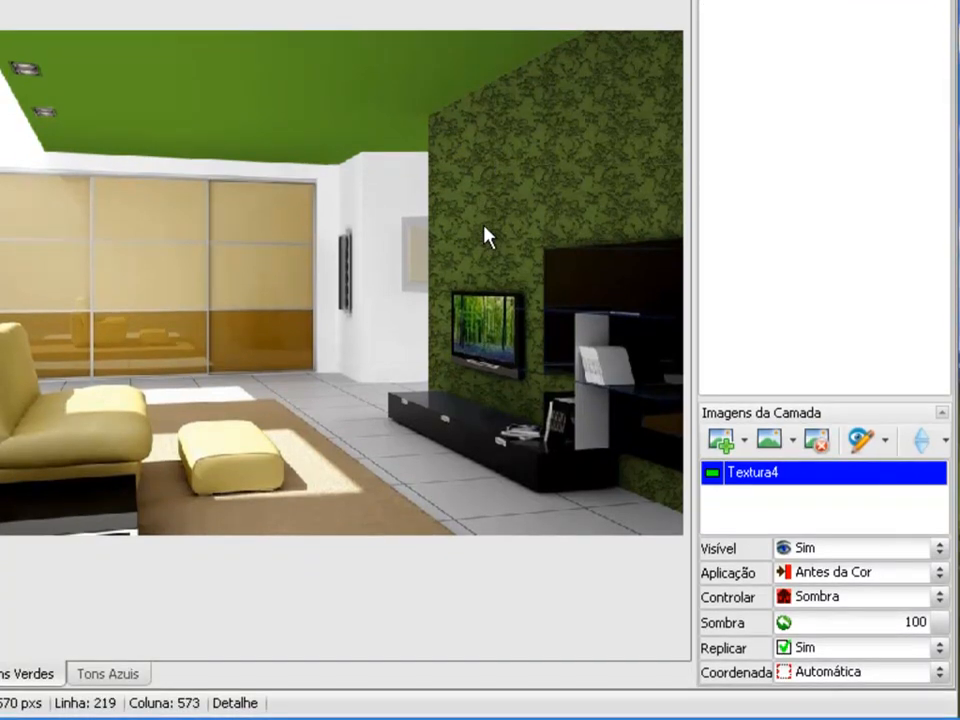
Step: Set Textura4's coordinates to Manual and slope its top edge along the Detalhe wall's ceiling line, keeping the texture over the wall
left_click(803, 675)
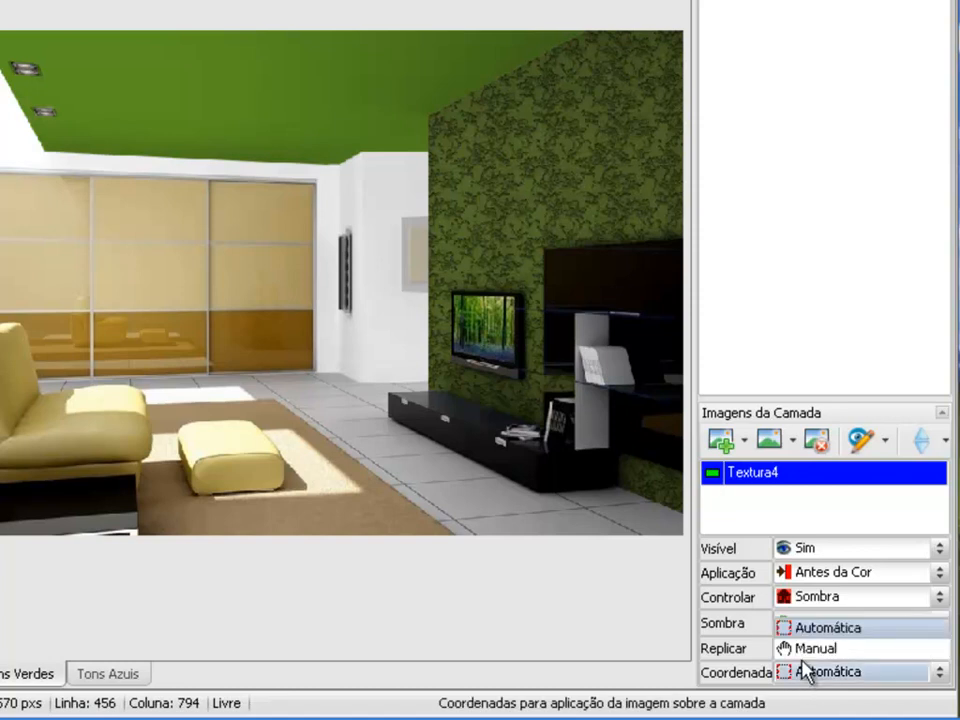
left_click(803, 650)
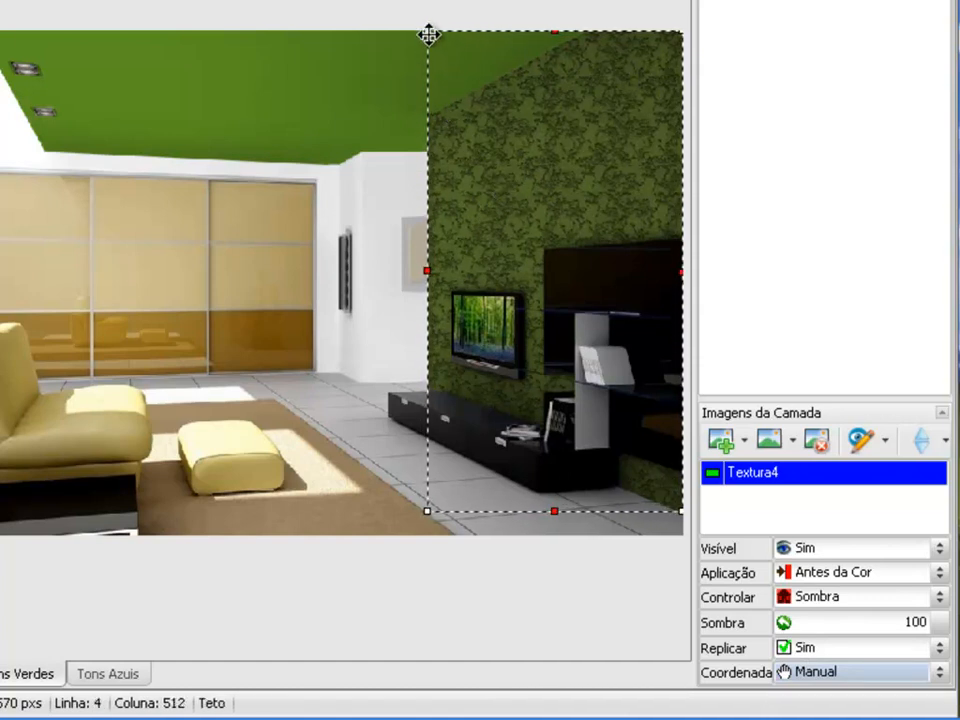
left_click_drag(429, 35, 423, 107)
left_click_drag(502, 165, 422, 262)
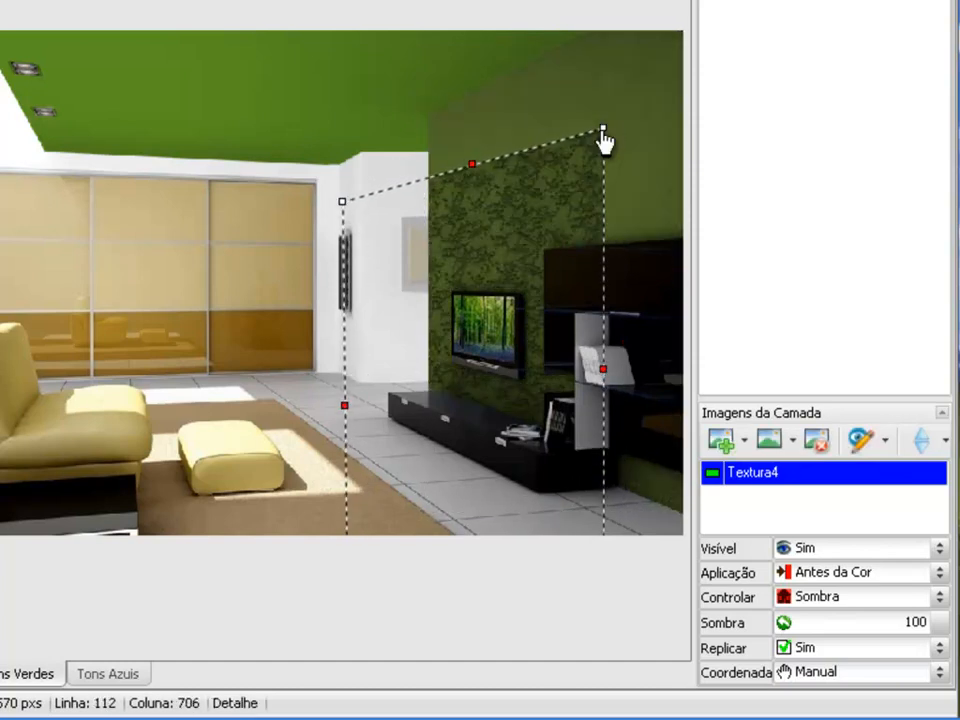
left_click_drag(604, 131, 585, 97)
left_click_drag(495, 184, 508, 174)
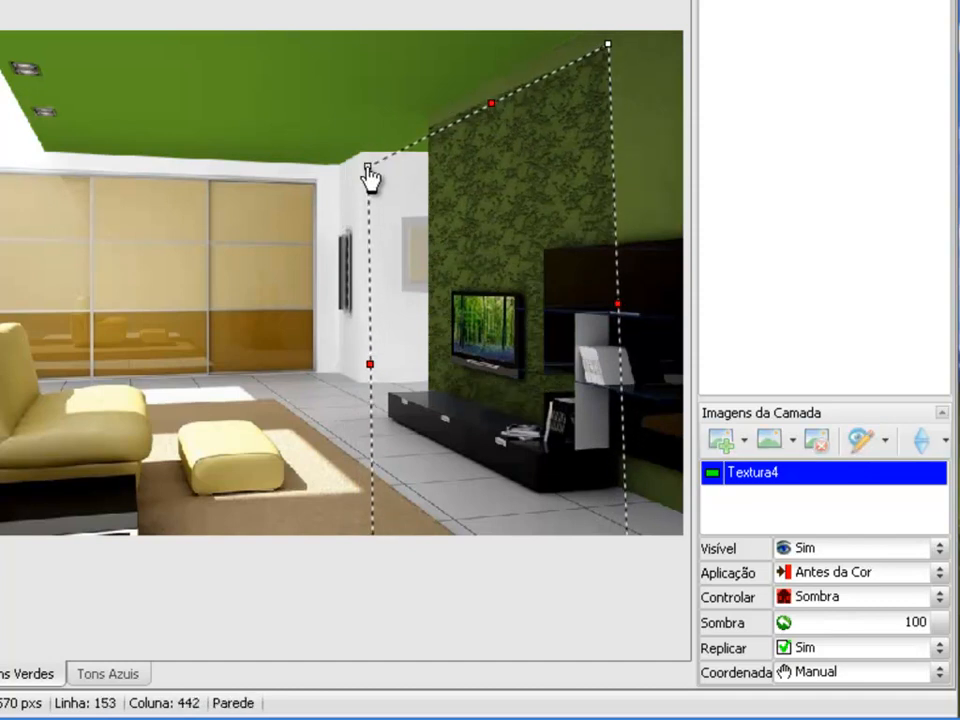
left_click_drag(441, 204, 519, 133)
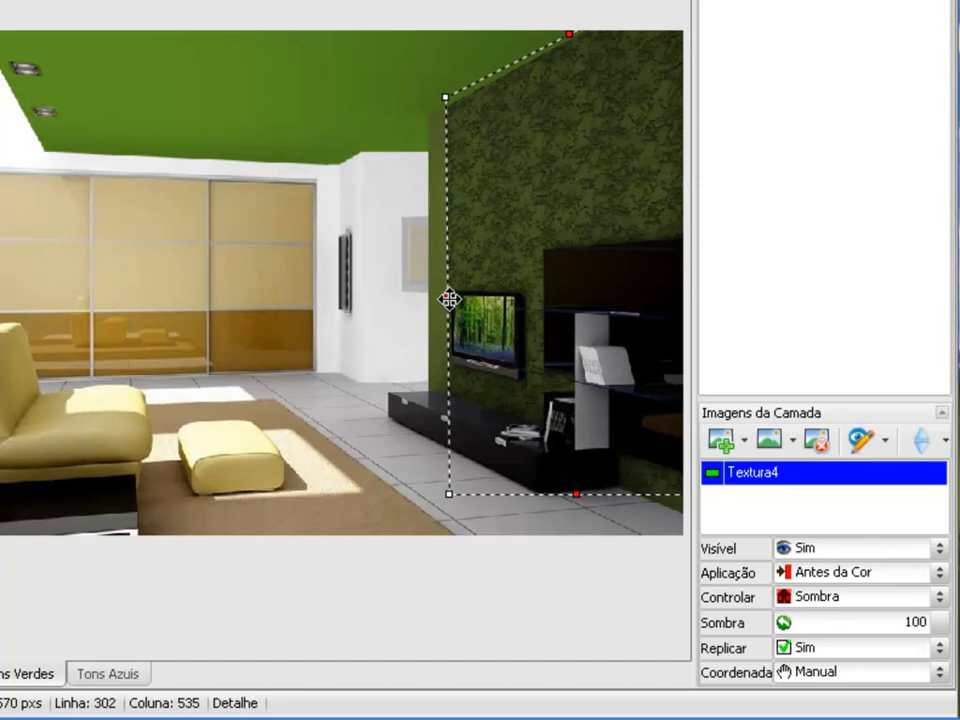
Step: Align Textura4's left edge and bottom corners with the Detalhe wall's perspective, reposition it over the wall, and finish with the neutral tool
left_click_drag(450, 306, 419, 306)
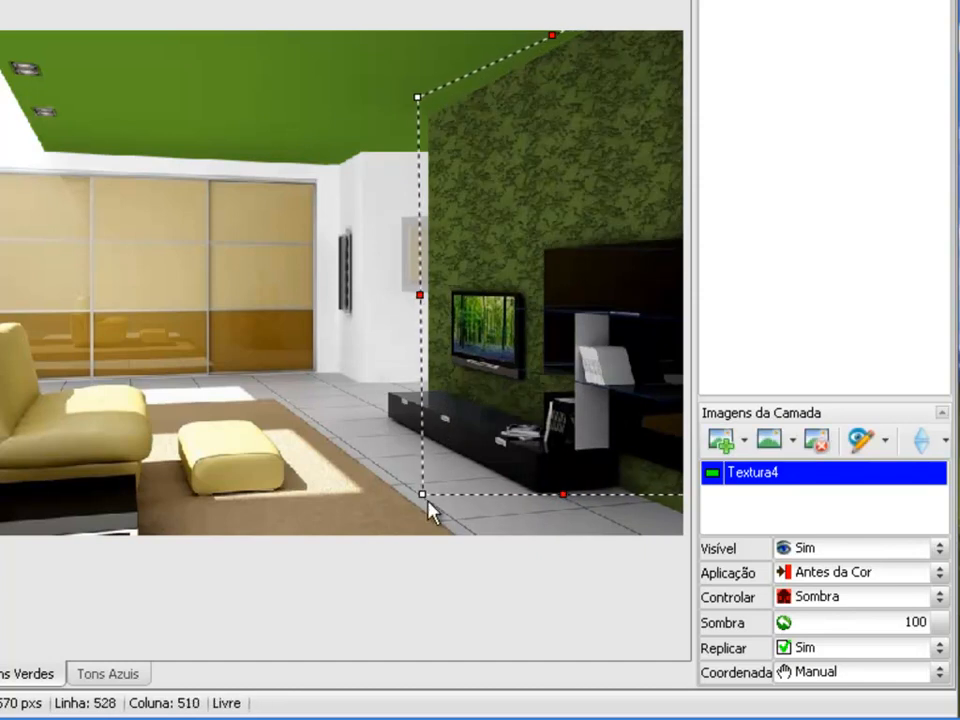
left_click_drag(422, 505, 426, 454)
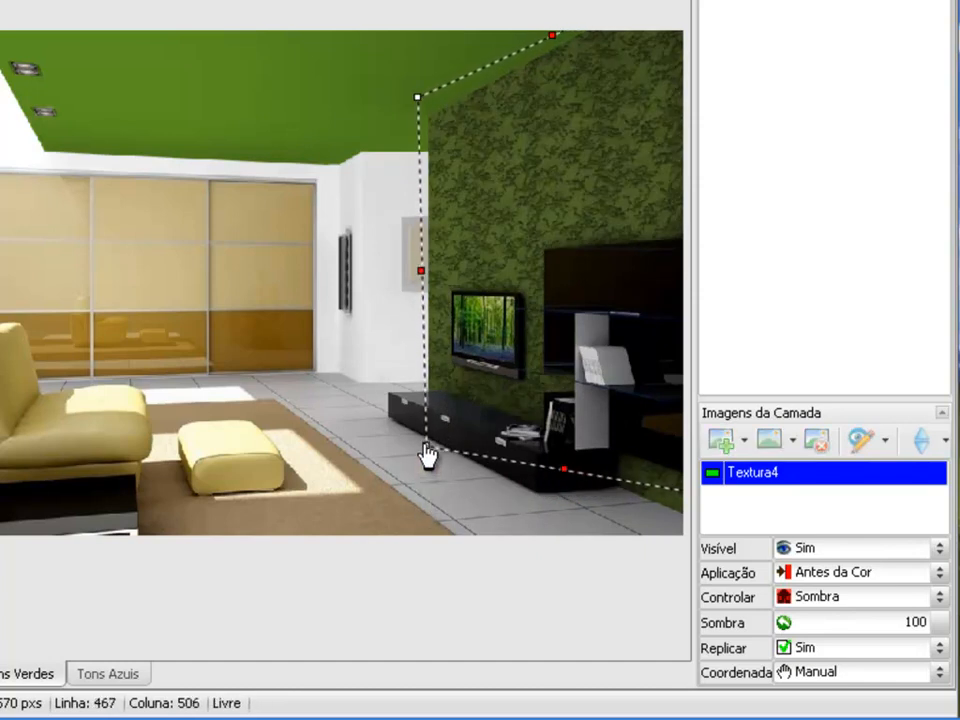
left_click_drag(549, 399, 411, 400)
left_click_drag(598, 493, 574, 530)
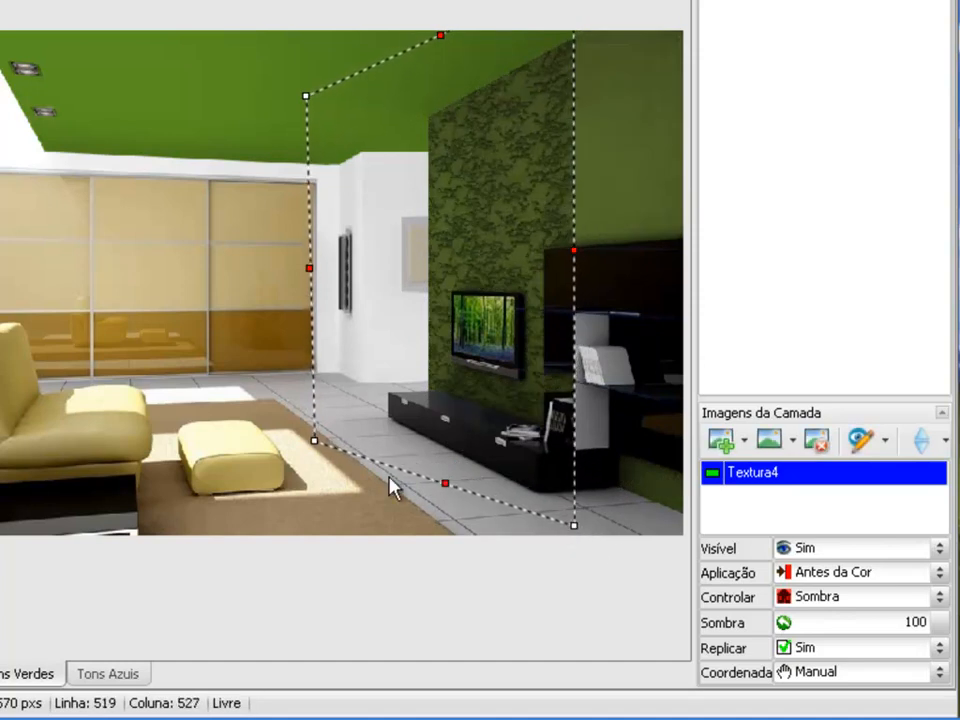
left_click_drag(315, 440, 317, 428)
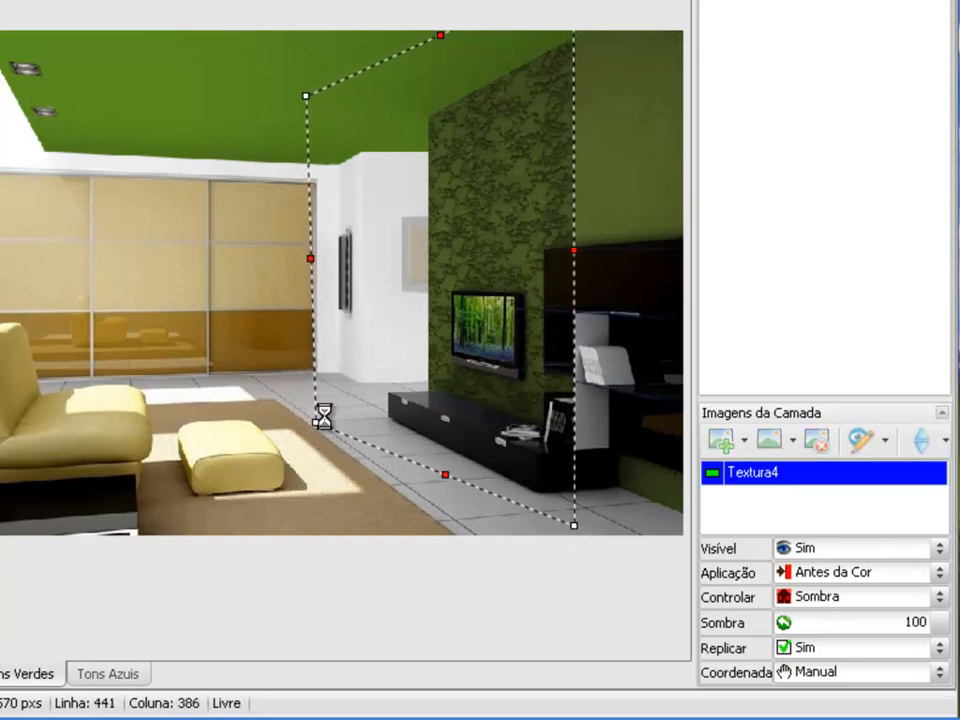
left_click_drag(386, 369, 505, 362)
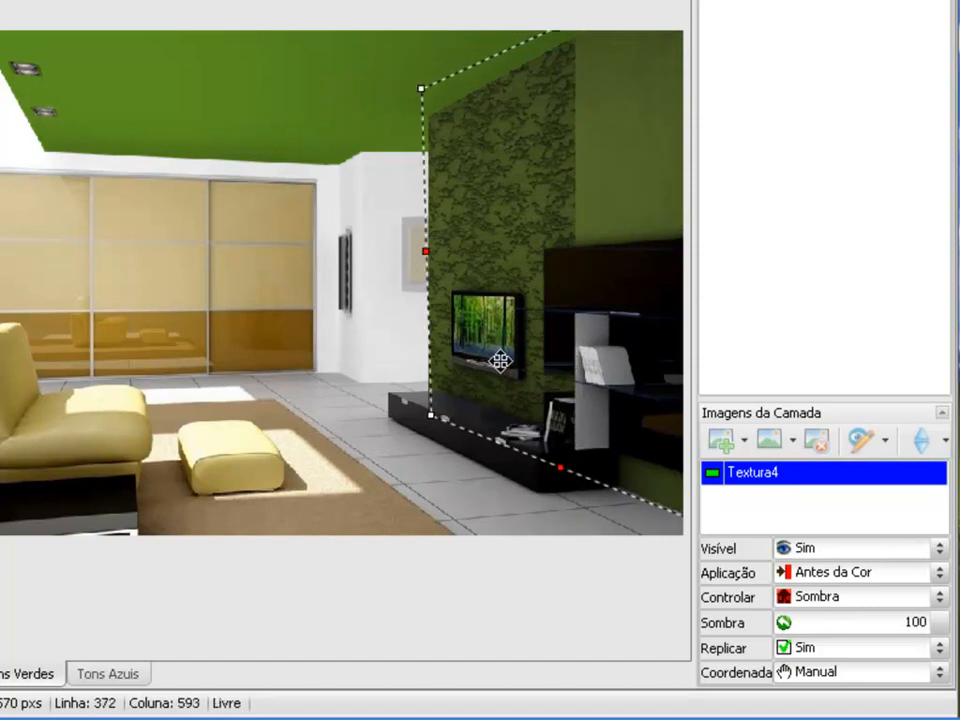
left_click_drag(447, 418, 435, 413)
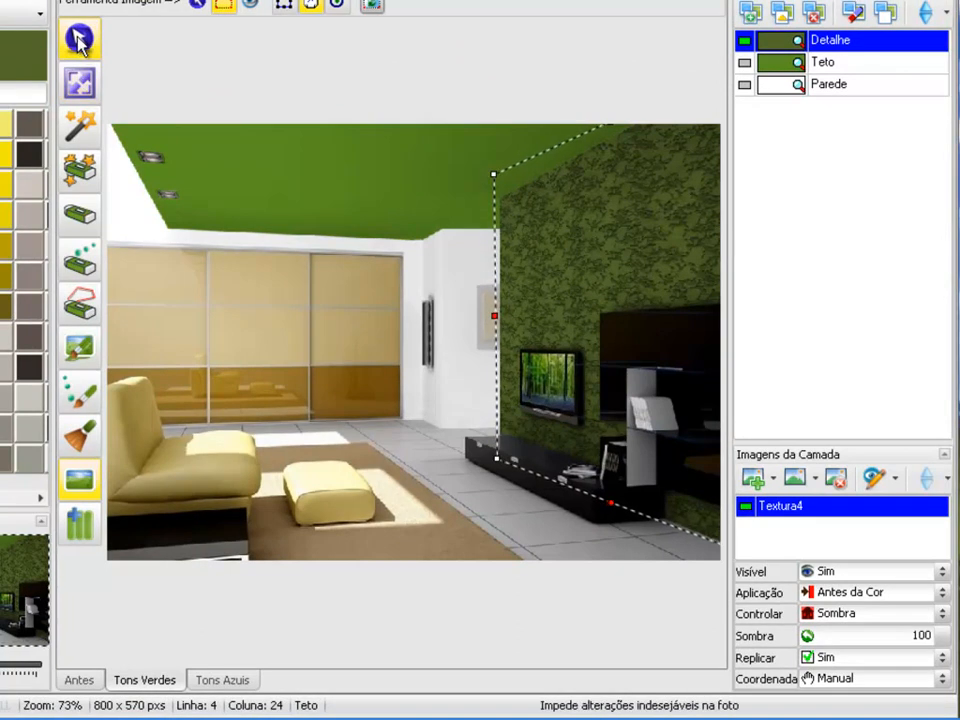
left_click(89, 55)
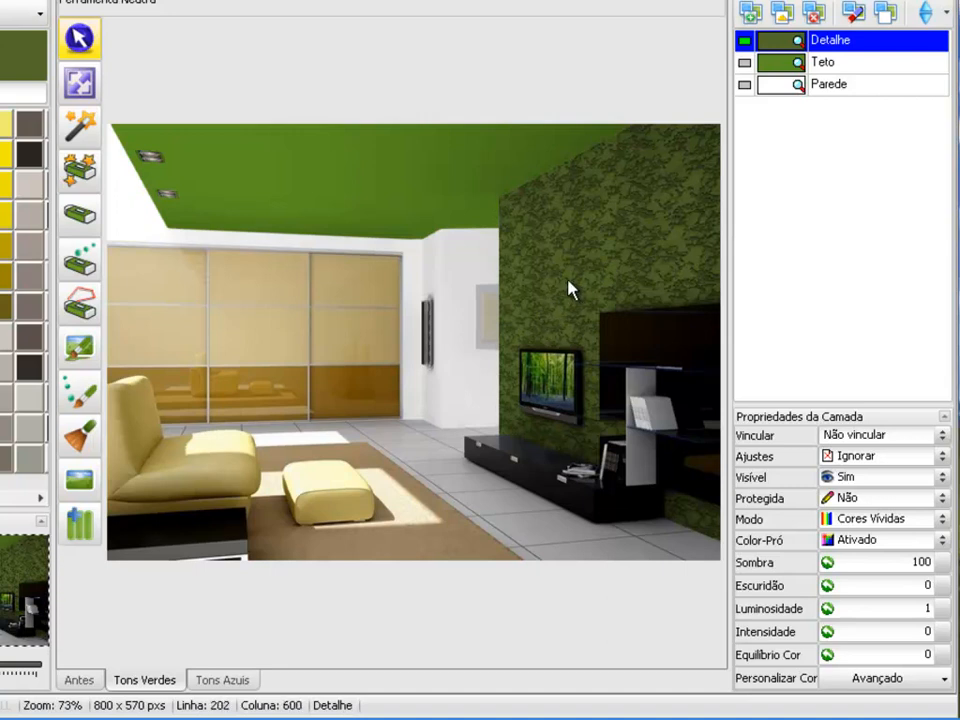
Step: Compare with the Tons Azuis version, and recolour the textured Detalhe wall in Tons Verdes with yellow 386C
left_click(218, 680)
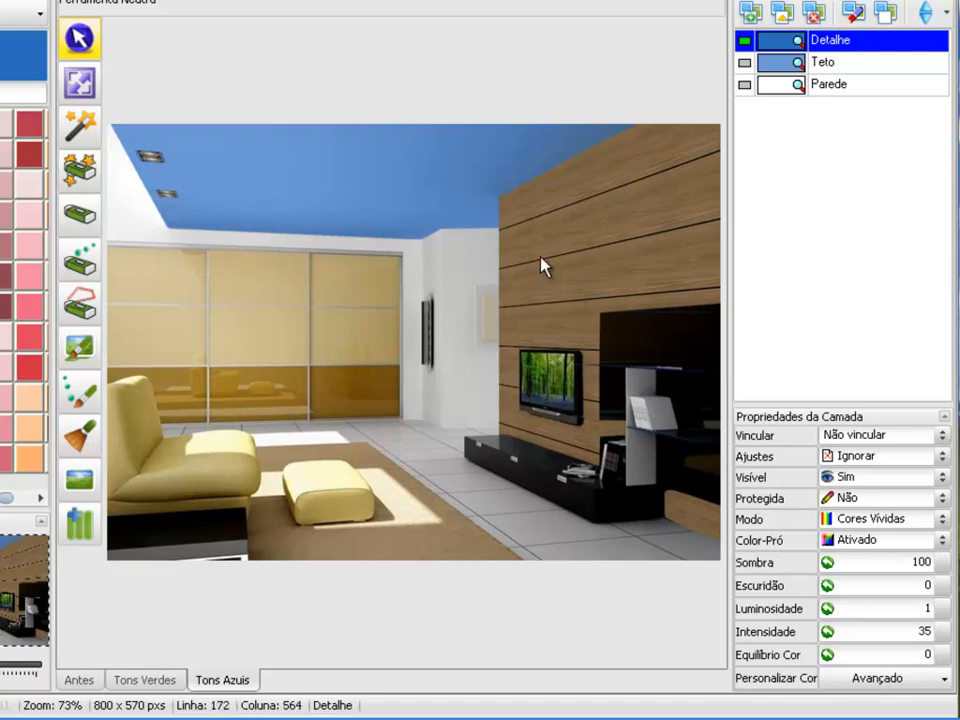
left_click(145, 680)
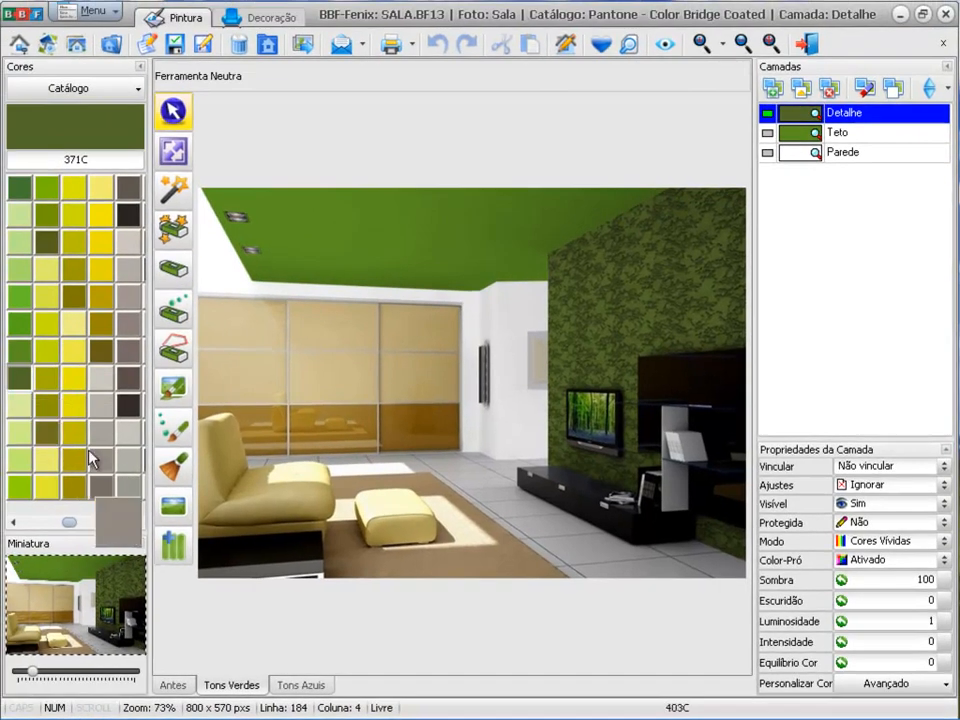
left_click(46, 458)
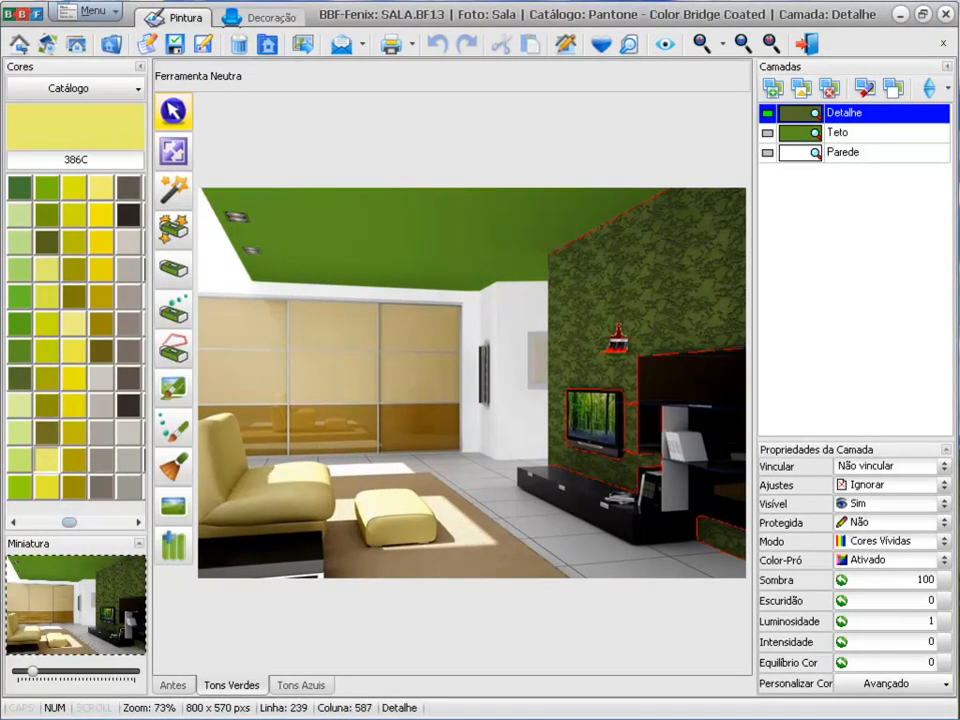
left_click(605, 346)
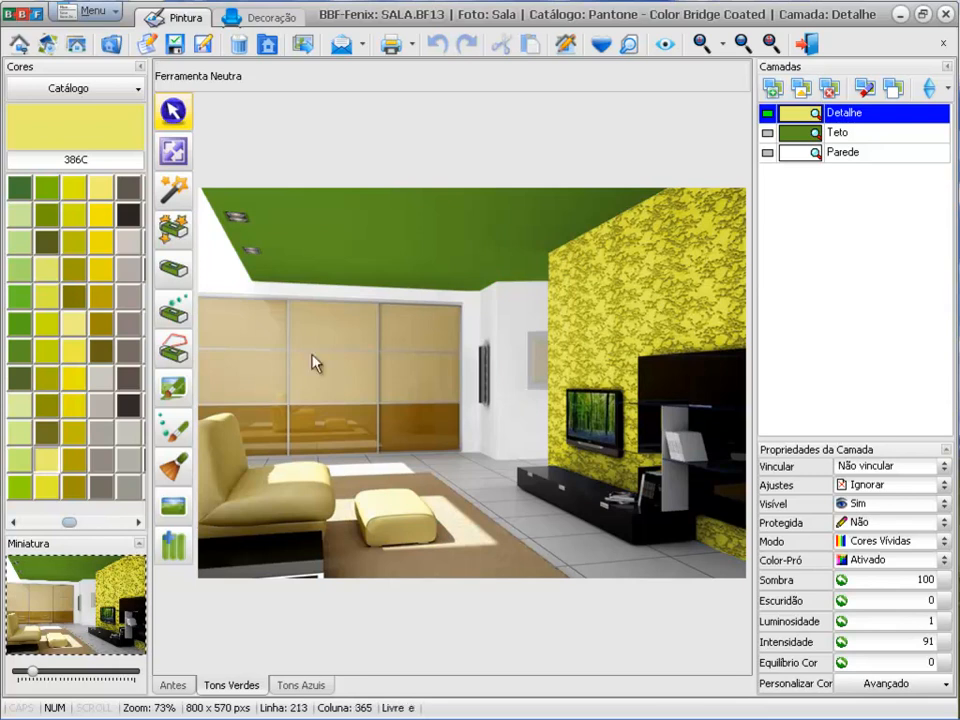
Step: Recolour the textured Detalhe wall in Tons Verdes with red 485C and compare it with the wood wall in Tons Azuis
left_click(96, 523)
left_click(96, 523)
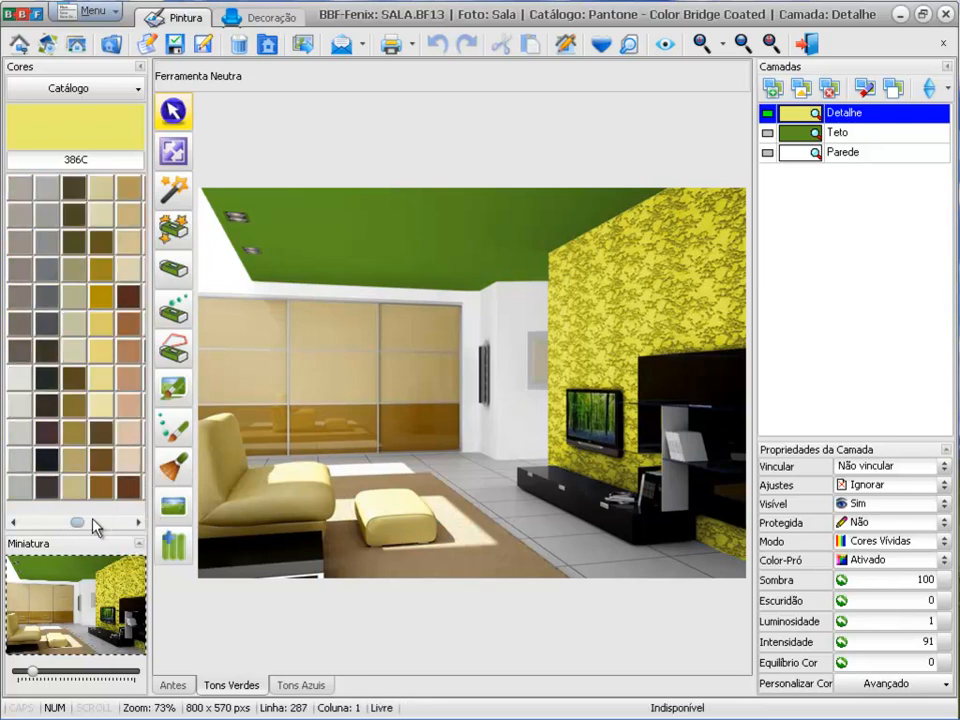
left_click(96, 523)
left_click(78, 461)
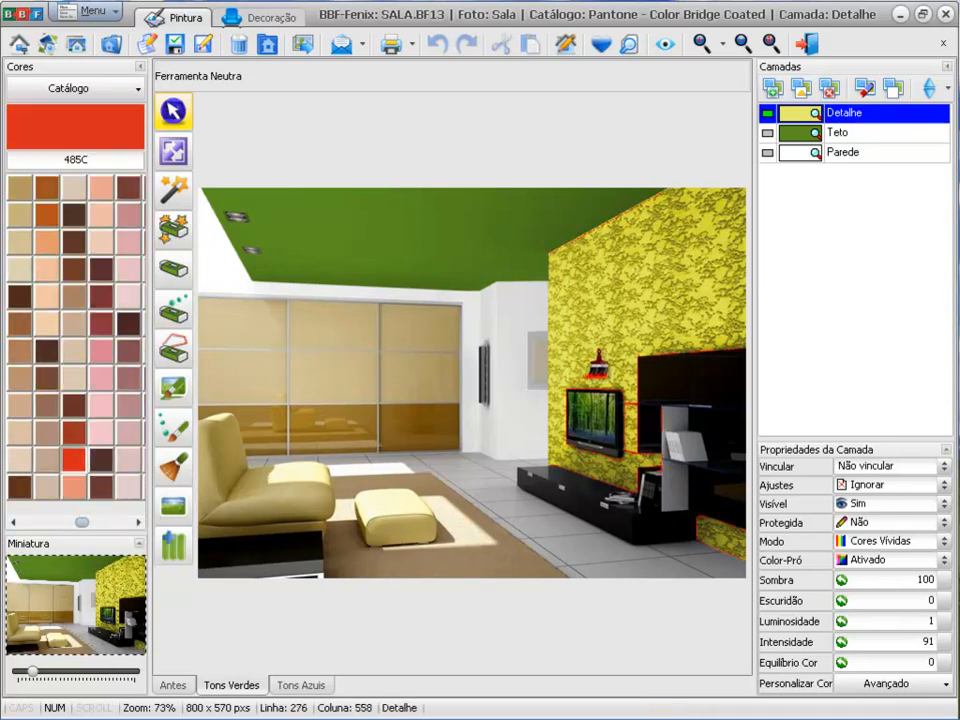
left_click(301, 685)
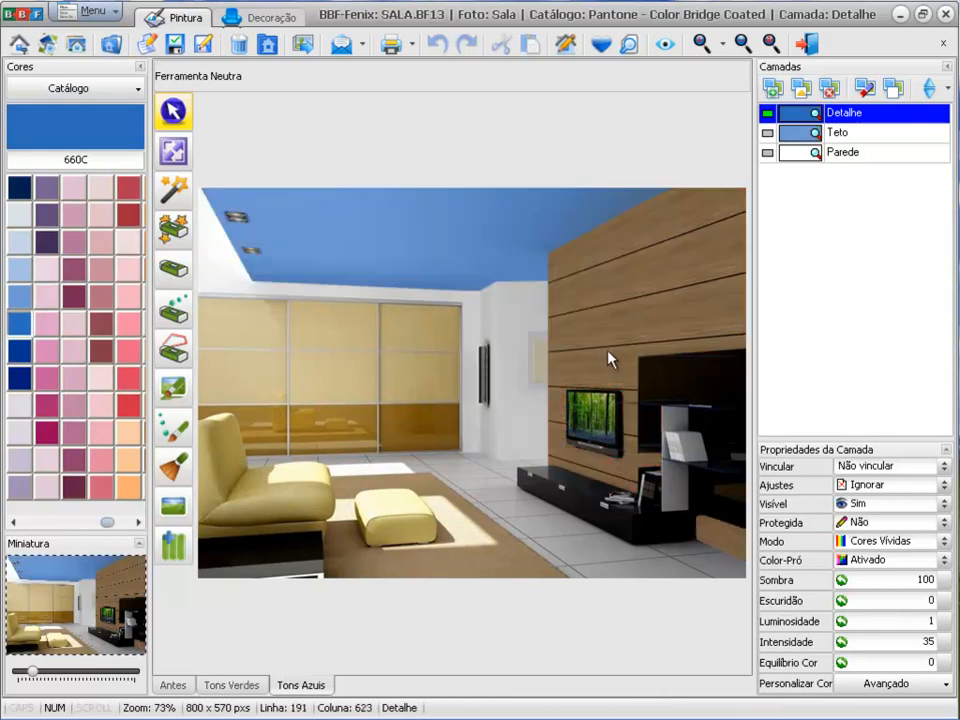
left_click(218, 685)
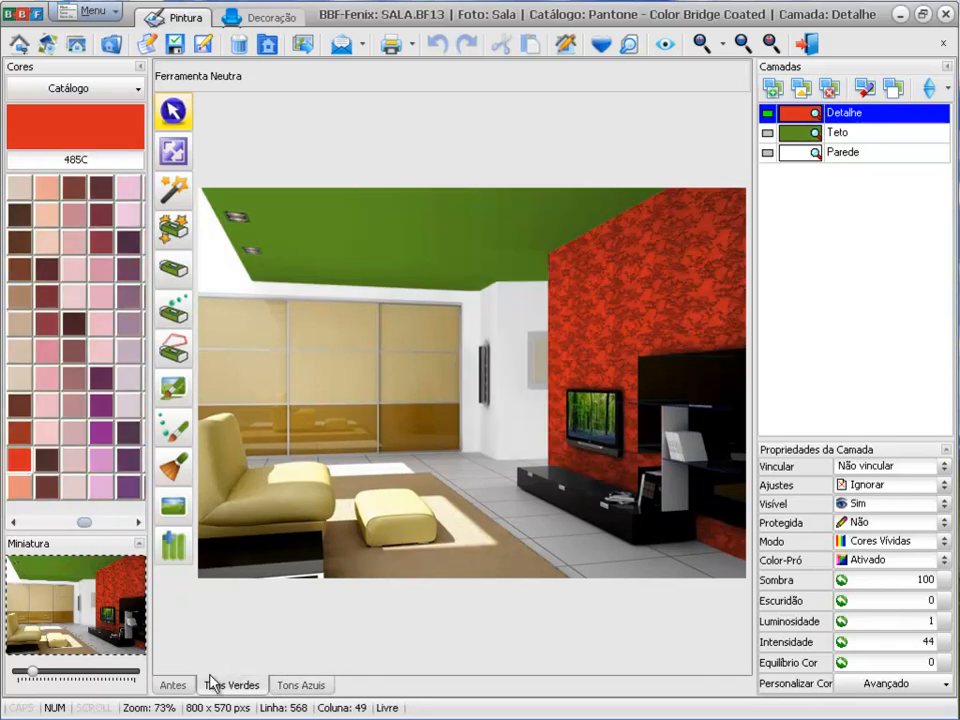
Step: Find the greens in the colour catalogue and paint the Detalhe wall in Tons Verdes with 370C
left_click(56, 524)
left_click(56, 524)
left_click(48, 523)
left_click(44, 523)
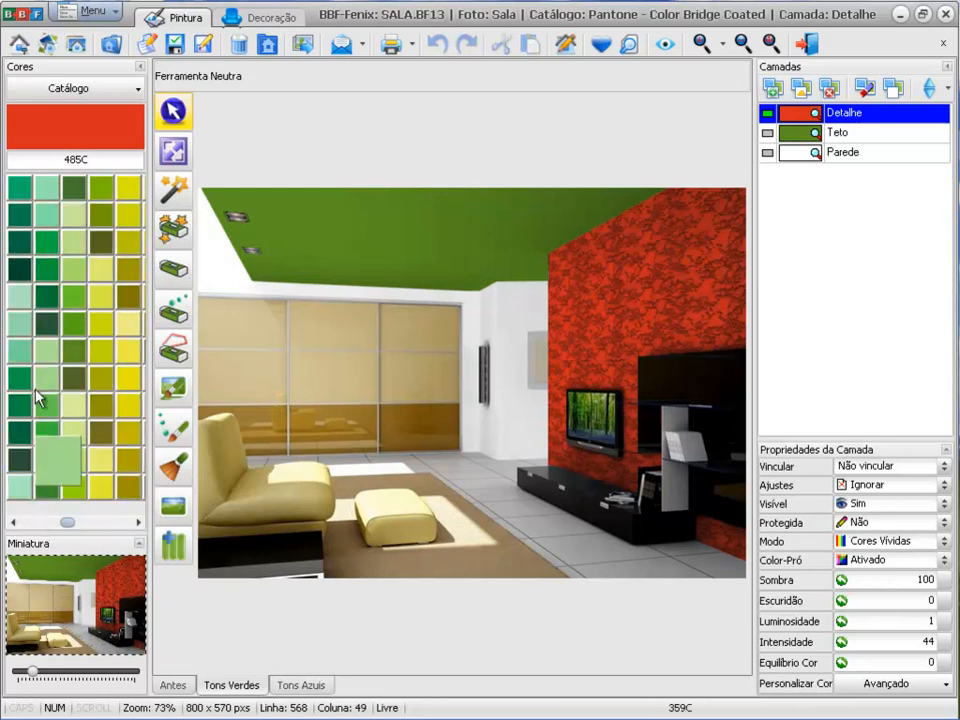
left_click_drag(73, 323, 591, 332)
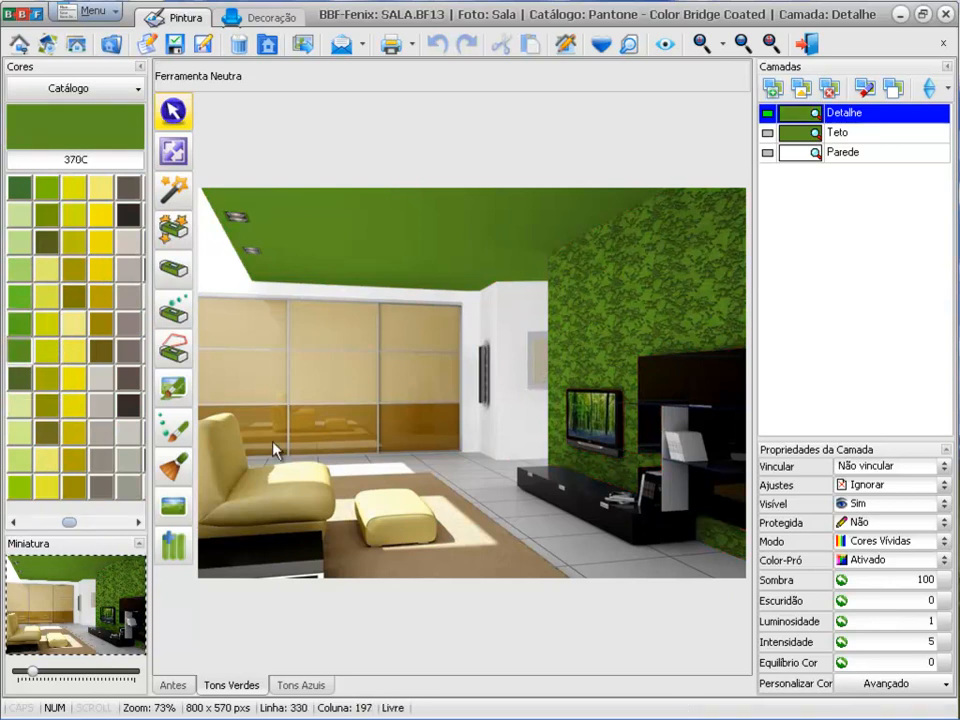
Step: In Tons Azuis, try applying the Madeira21 image as Antes da Cor, and restore it to Depois da Cor
left_click(175, 513)
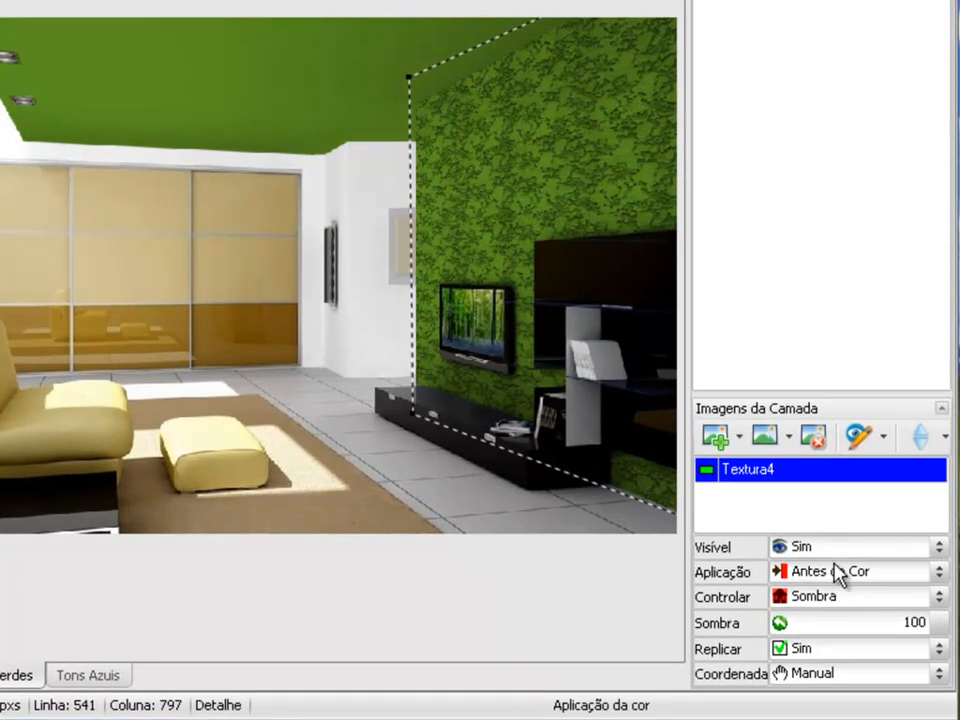
left_click(70, 676)
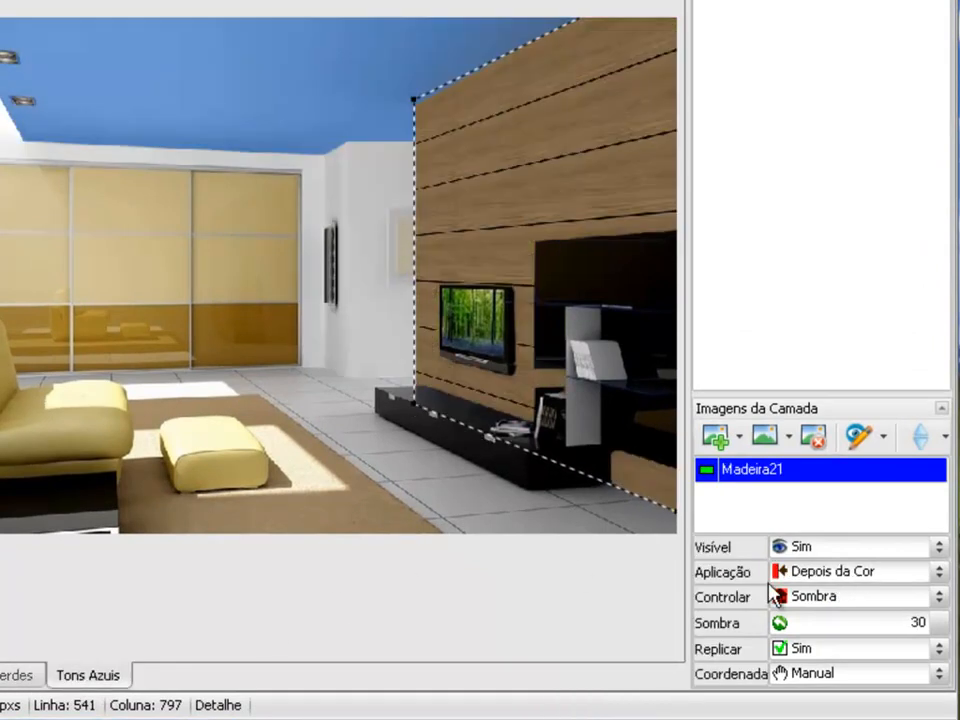
left_click(880, 576)
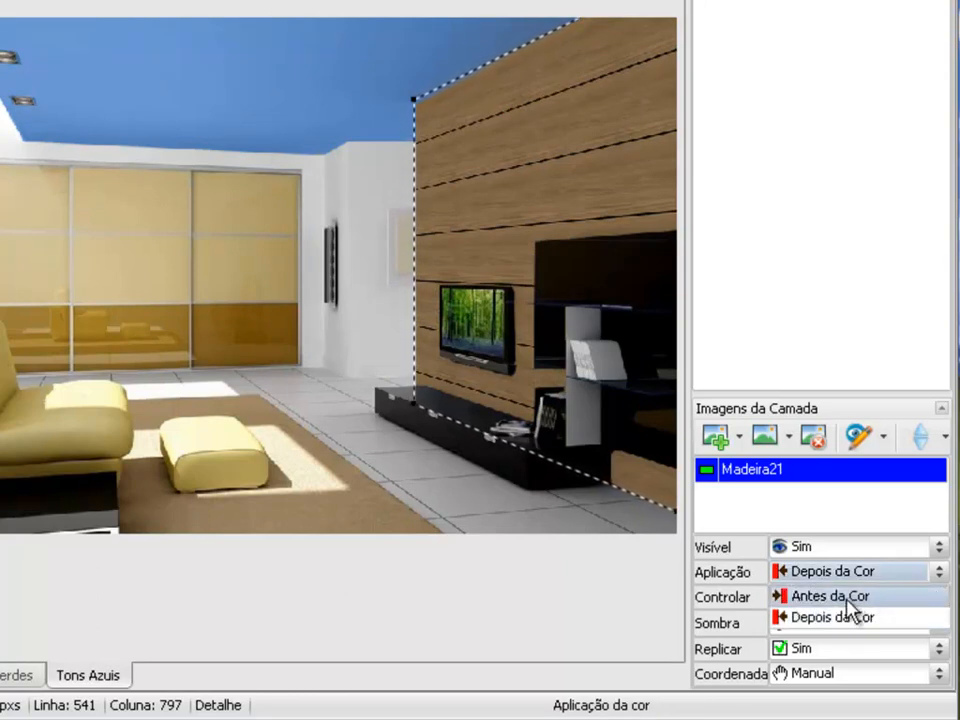
left_click(846, 597)
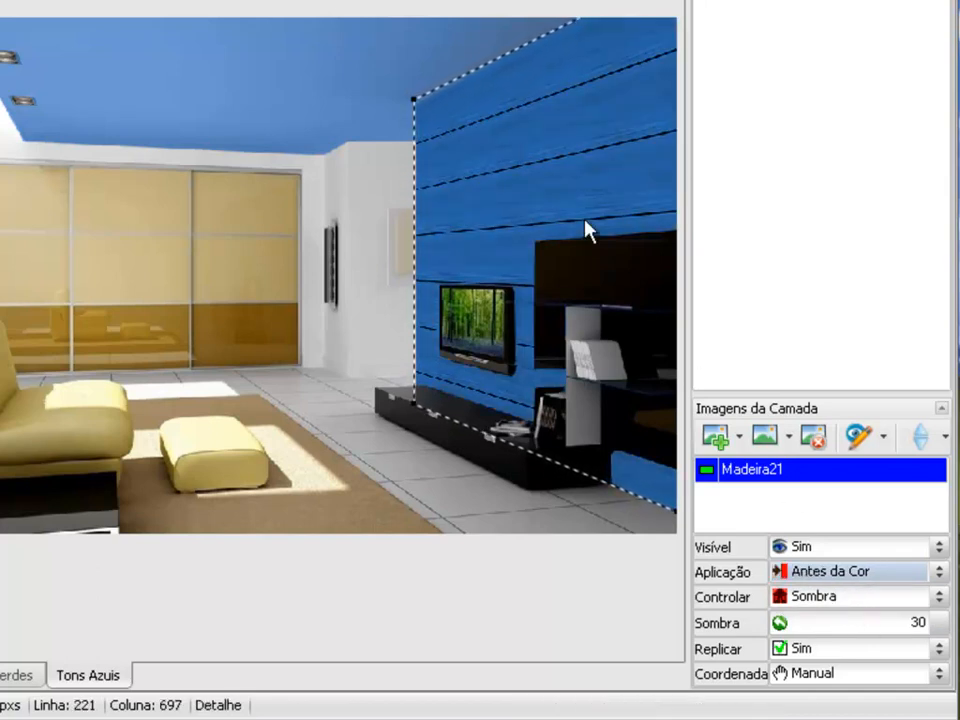
left_click(808, 580)
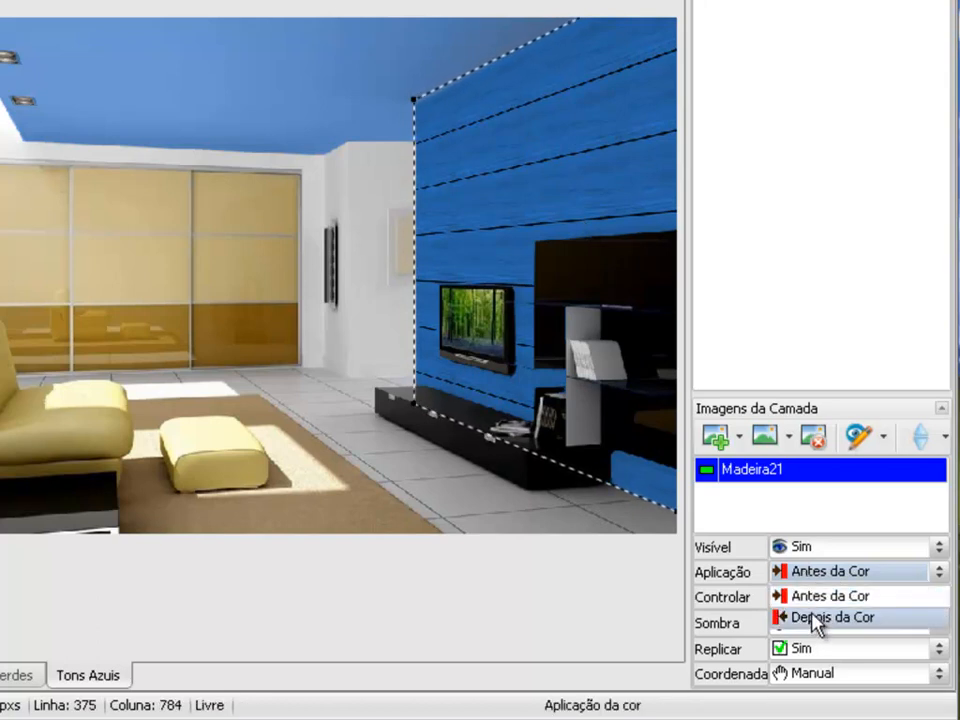
left_click(815, 618)
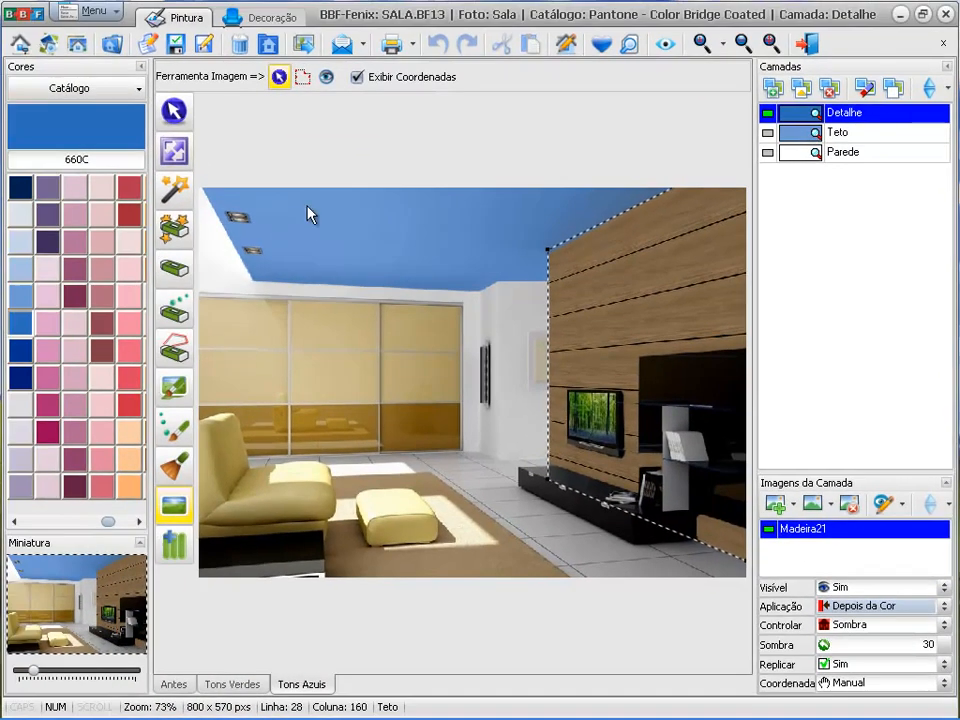
Step: Hide the texture outline with the neutral tool, and view the Tons Verdes version and the original Antes photo
left_click(117, 67)
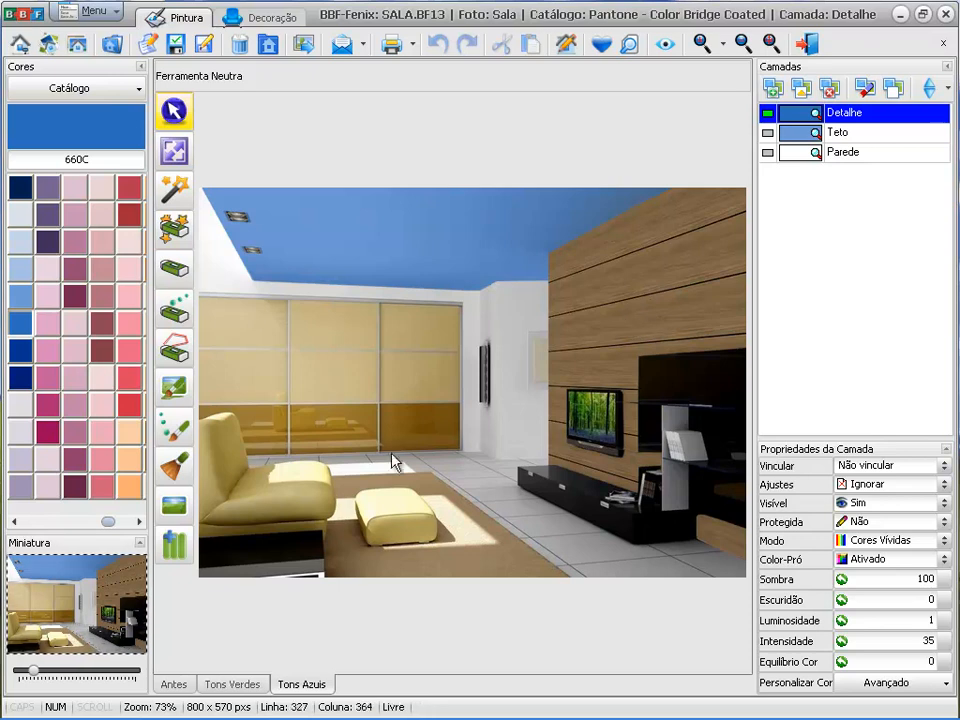
left_click(245, 682)
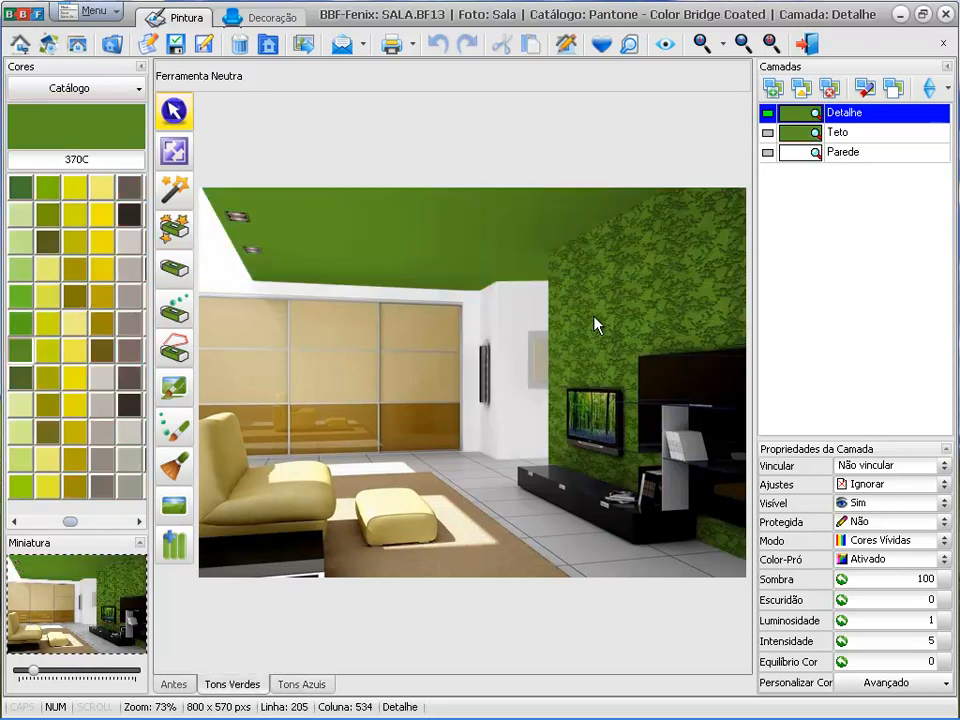
left_click(170, 688)
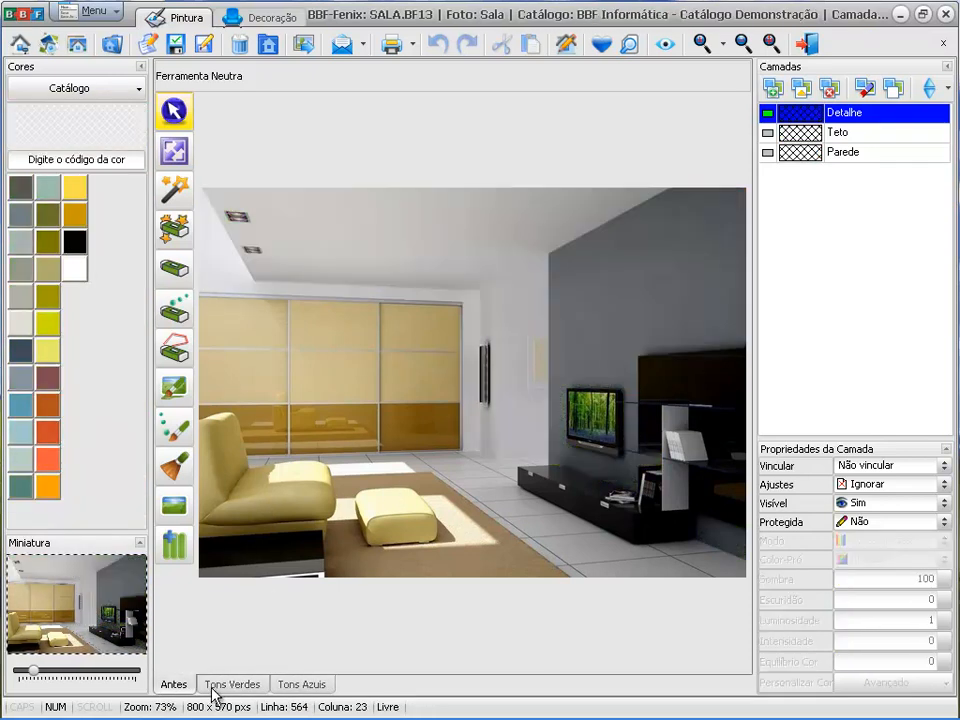
Step: View the Tons Verdes and Tons Azuis versions, present the Tons Azuis image enlarged with Visualizar Imagem, and return to the editor
left_click(228, 688)
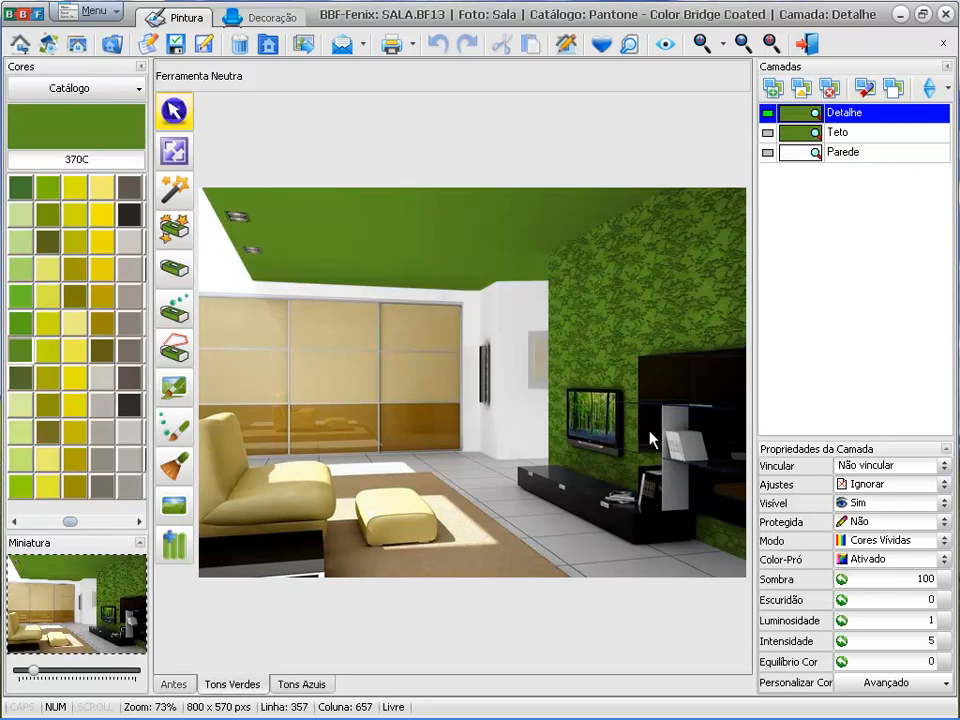
left_click(310, 683)
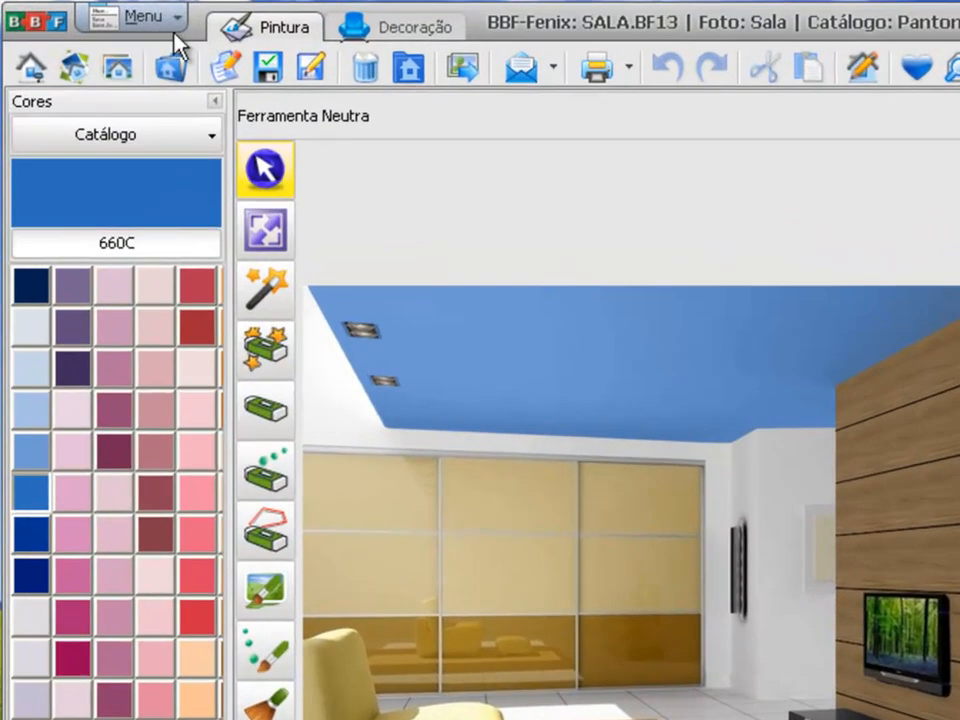
left_click(176, 24)
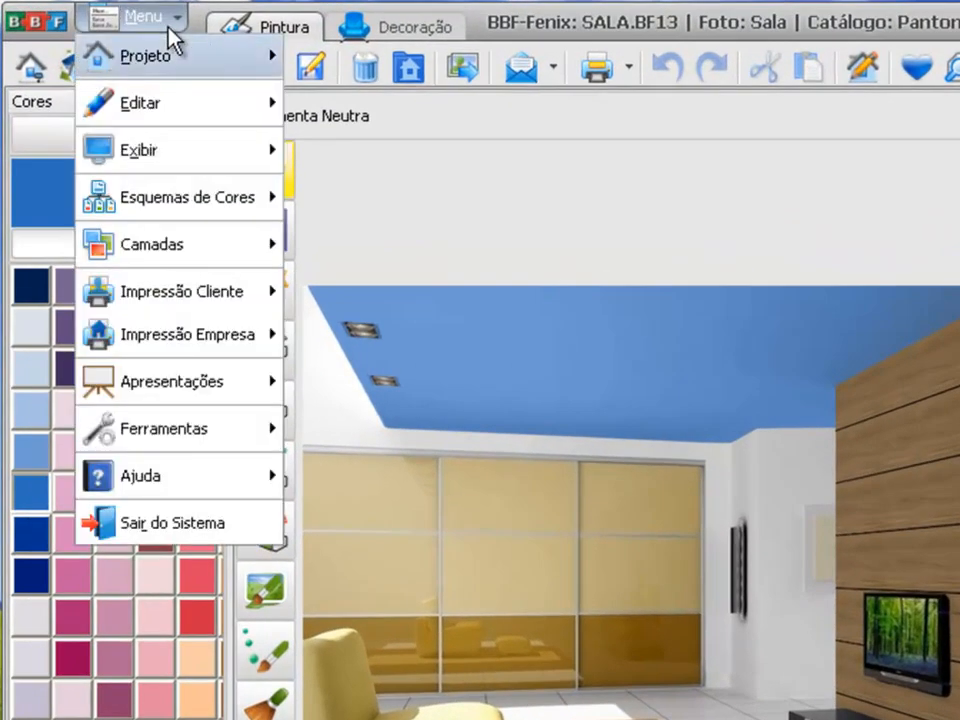
mouse_move(171, 163)
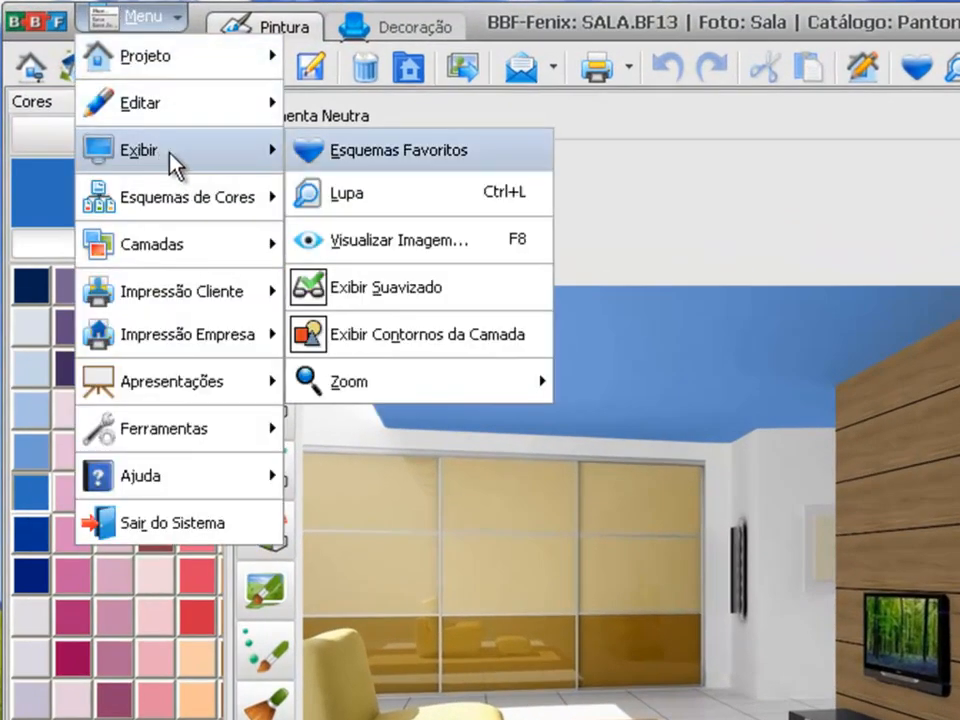
left_click(390, 245)
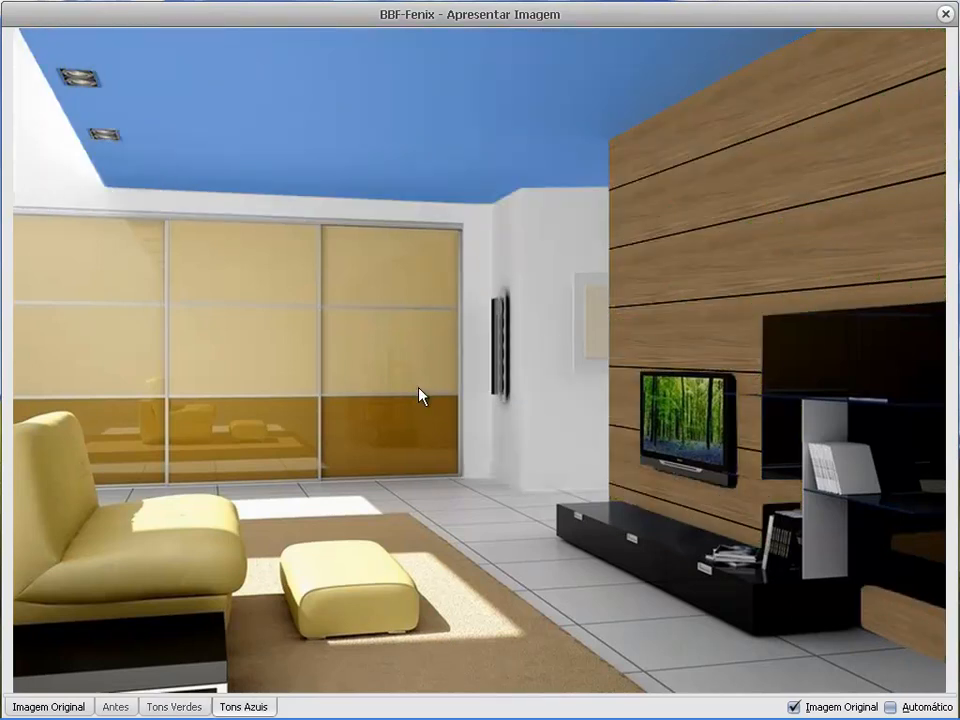
key("Escape")
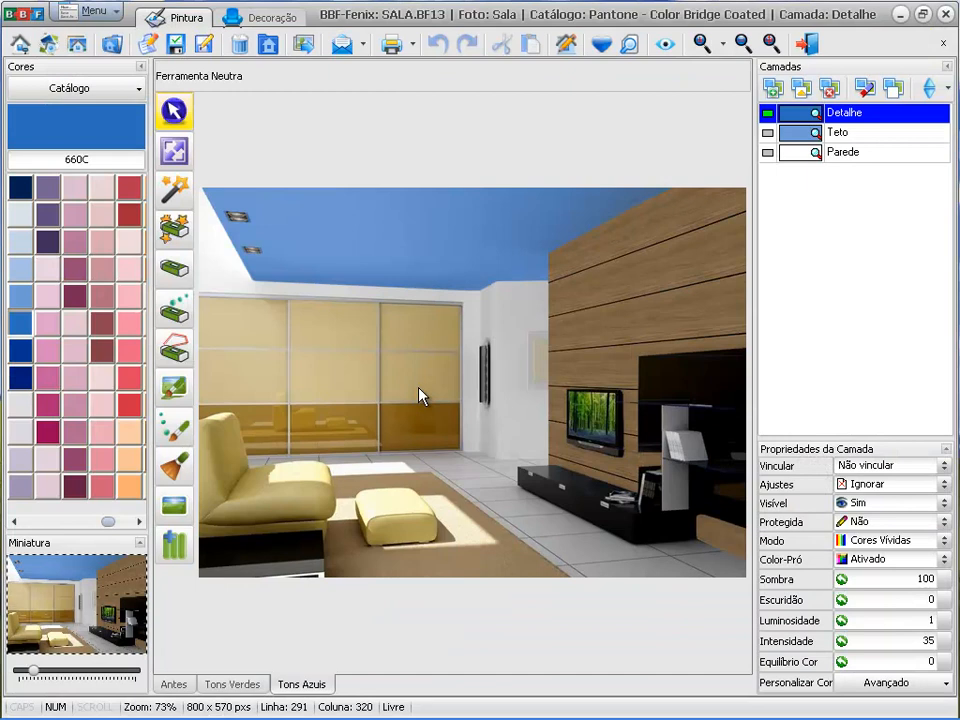